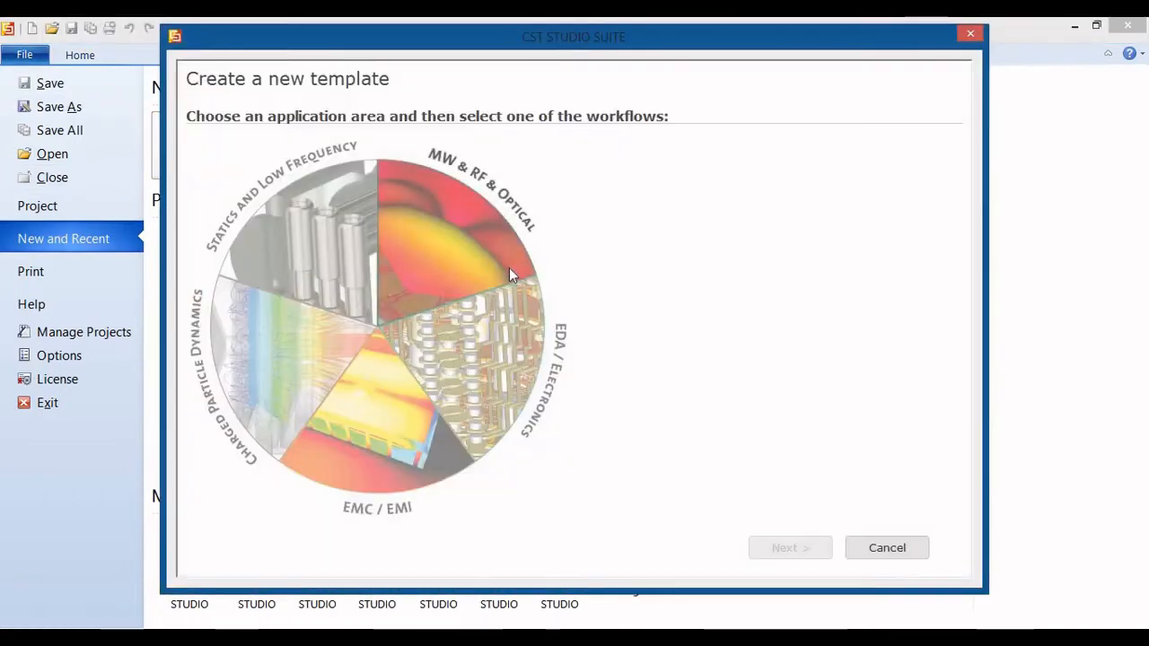
# Step: Choose the MW & RF & Optical periodic structures template for an FSS, Metamaterial – Unit Cell with the Phase Reflection Diagram workflow
pyautogui.click(481, 230)
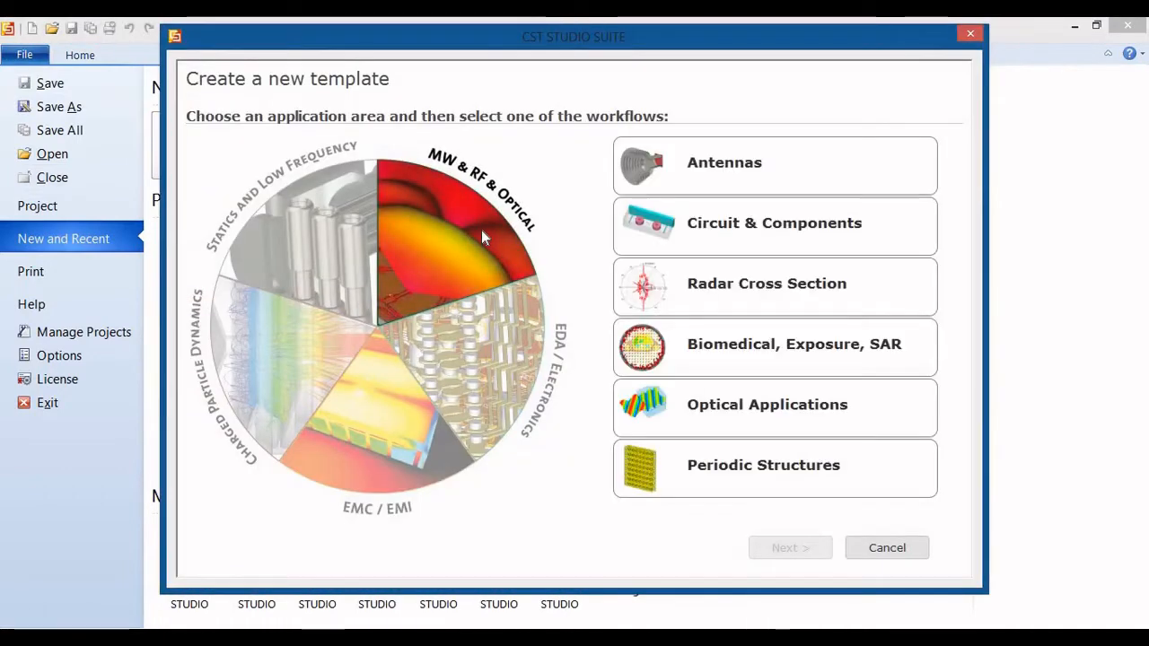
pyautogui.click(700, 469)
pyautogui.click(783, 558)
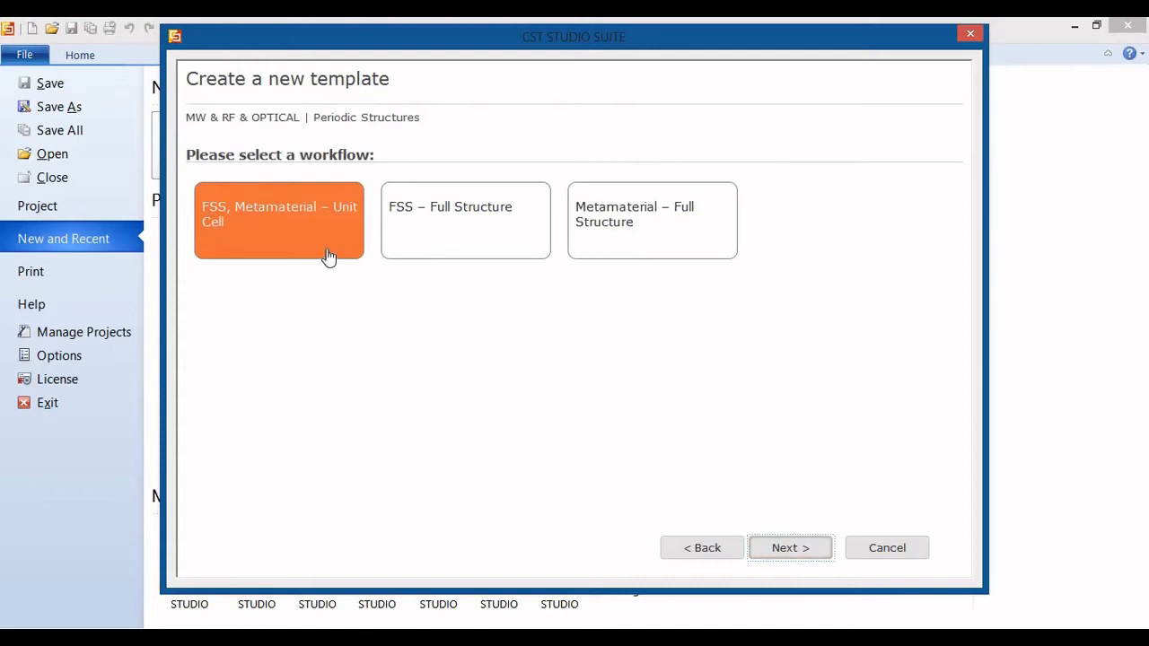
pyautogui.click(790, 551)
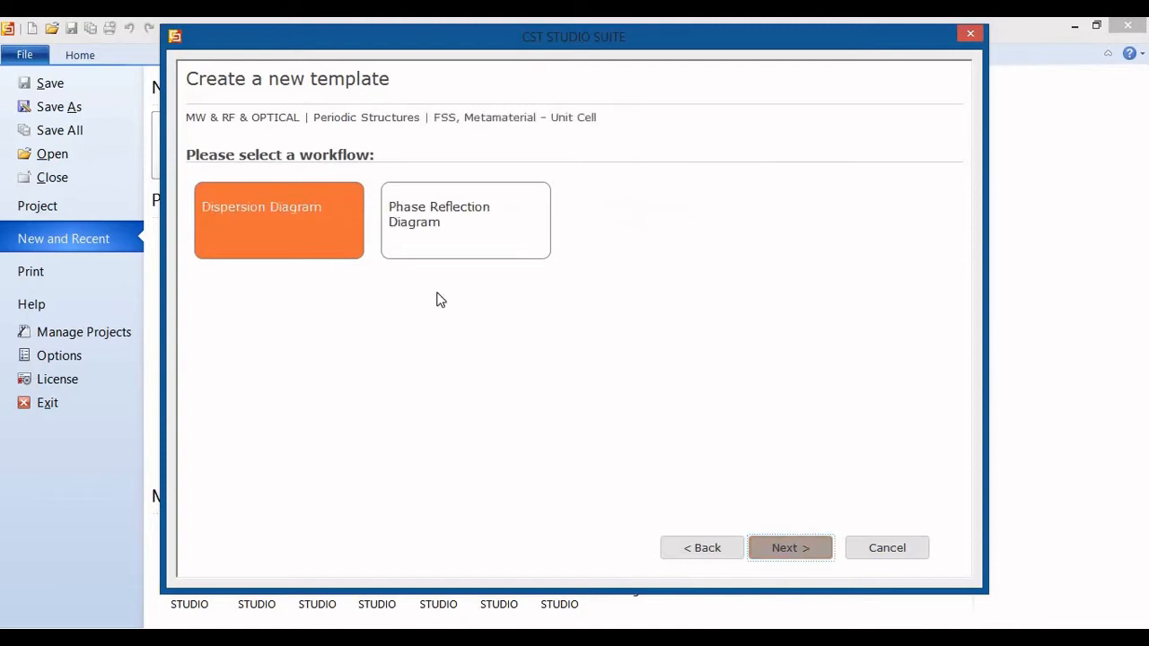
pyautogui.click(501, 243)
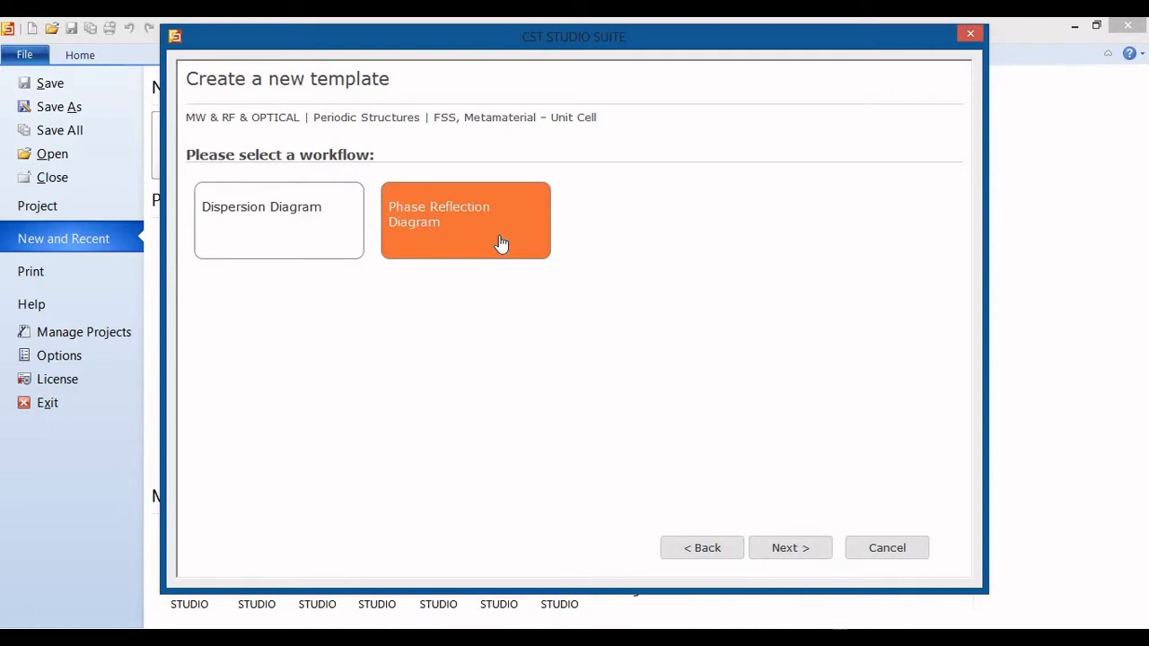
pyautogui.click(789, 555)
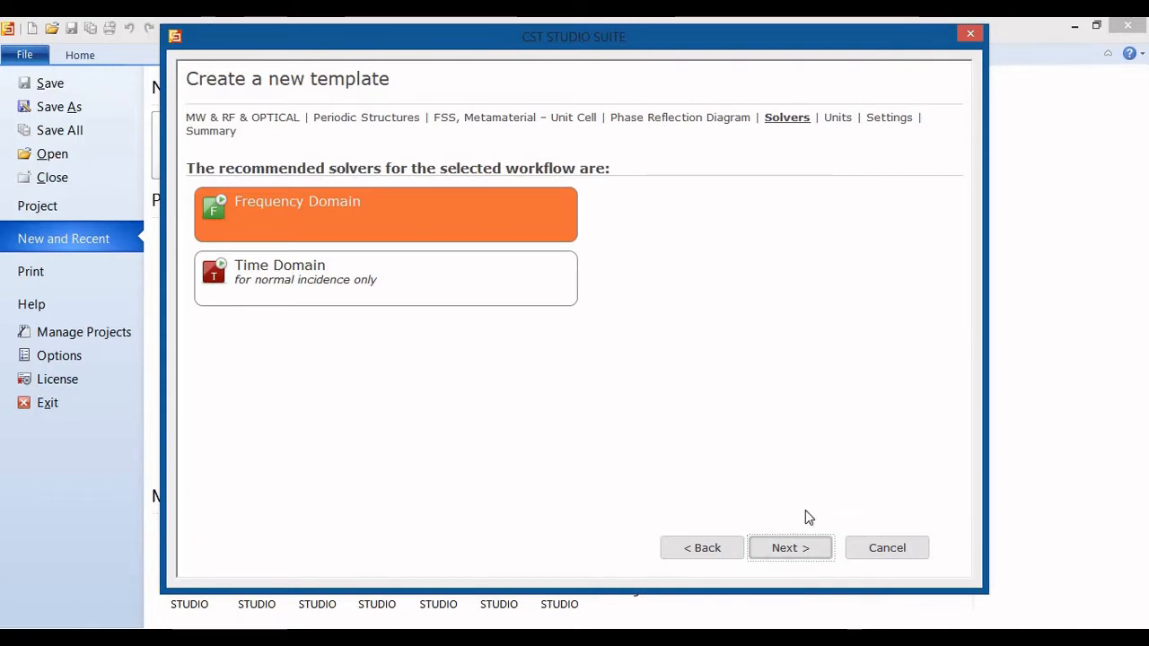
# Step: Finish the template with the Frequency Domain solver, mm, GHz, ns and Kelvin units, and a frequency range of 2 to 12 GHz
pyautogui.click(803, 549)
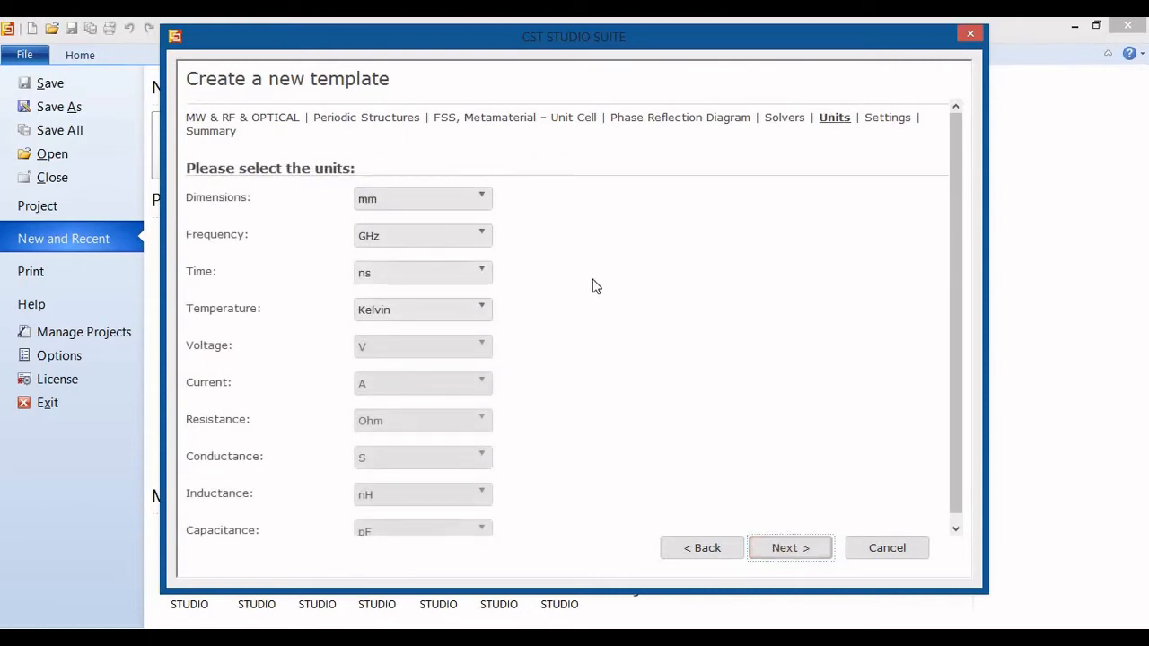
pyautogui.click(786, 547)
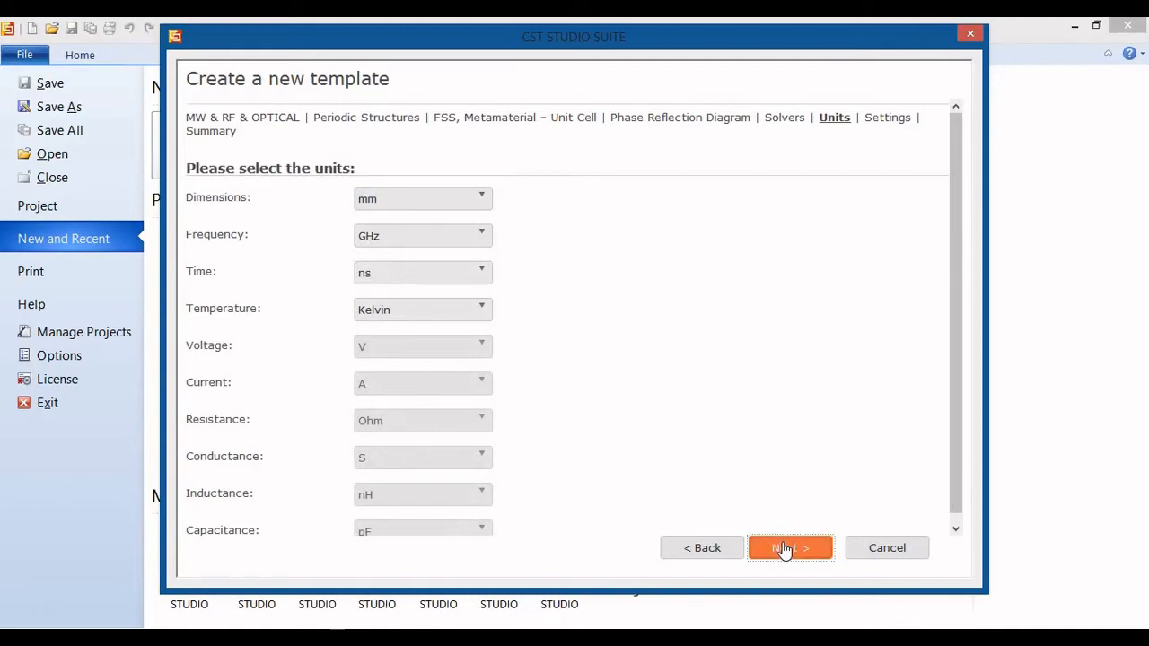
pyautogui.click(393, 218)
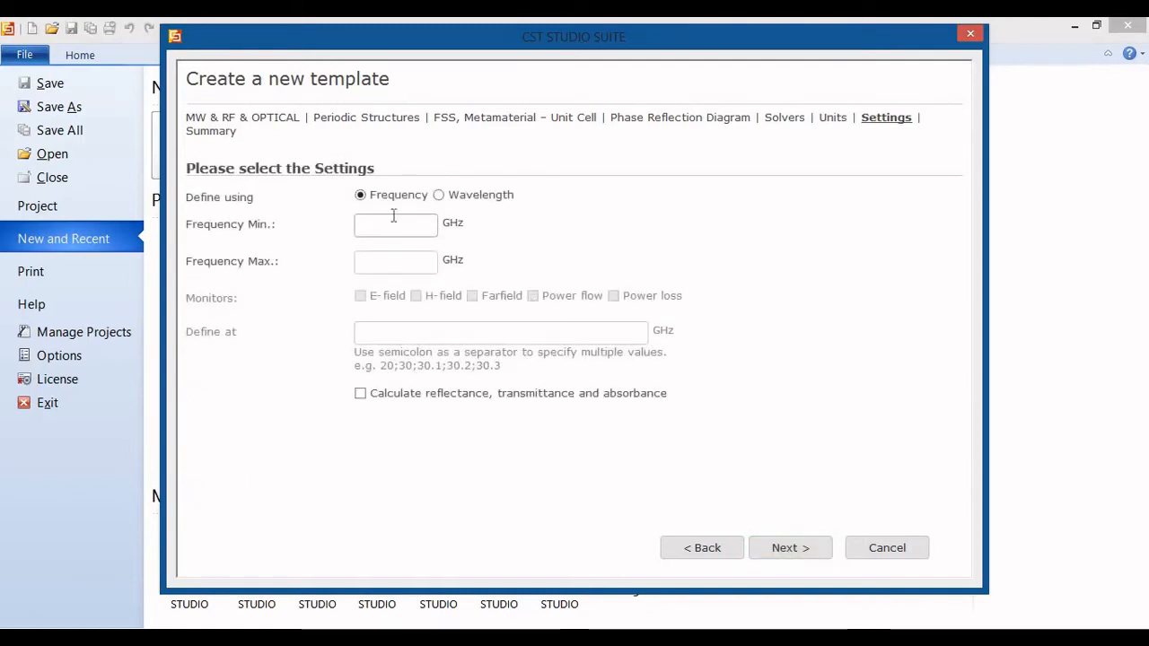
pyautogui.write('2')
pyautogui.press('Tab')
pyautogui.write('12')
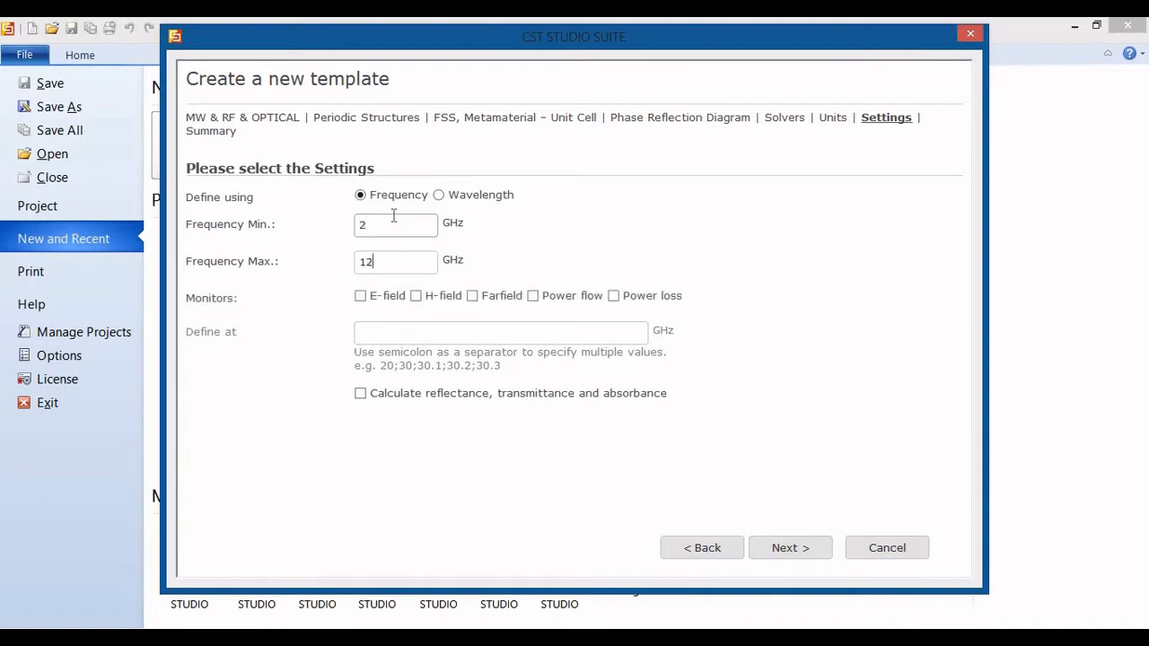
pyautogui.click(774, 553)
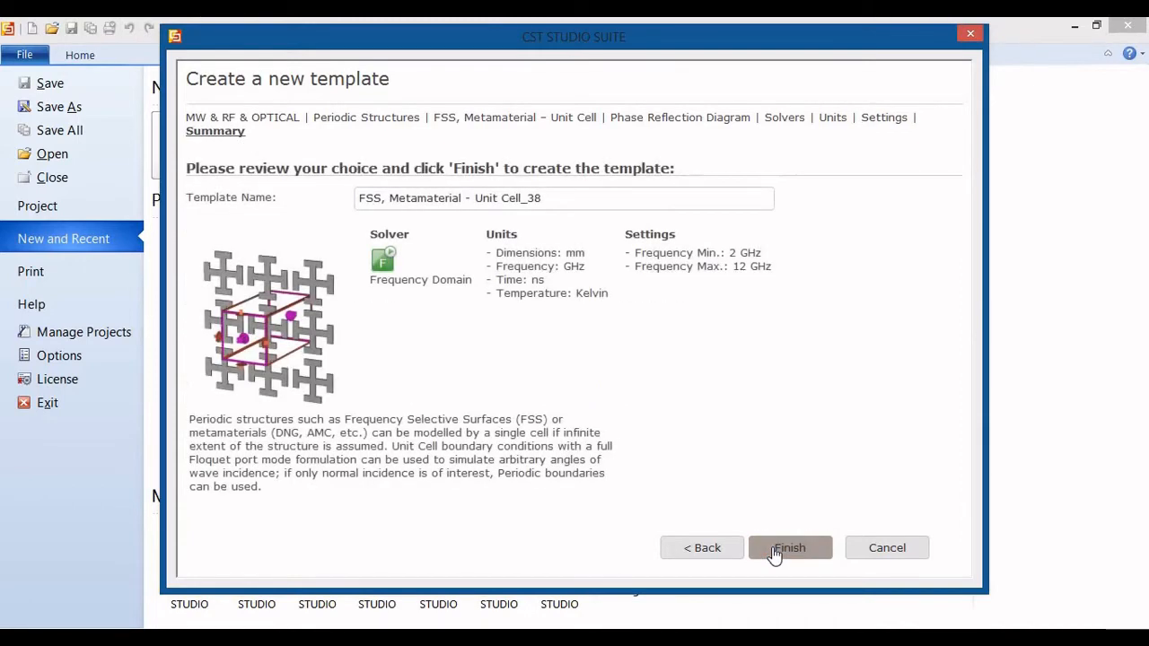
pyautogui.click(774, 549)
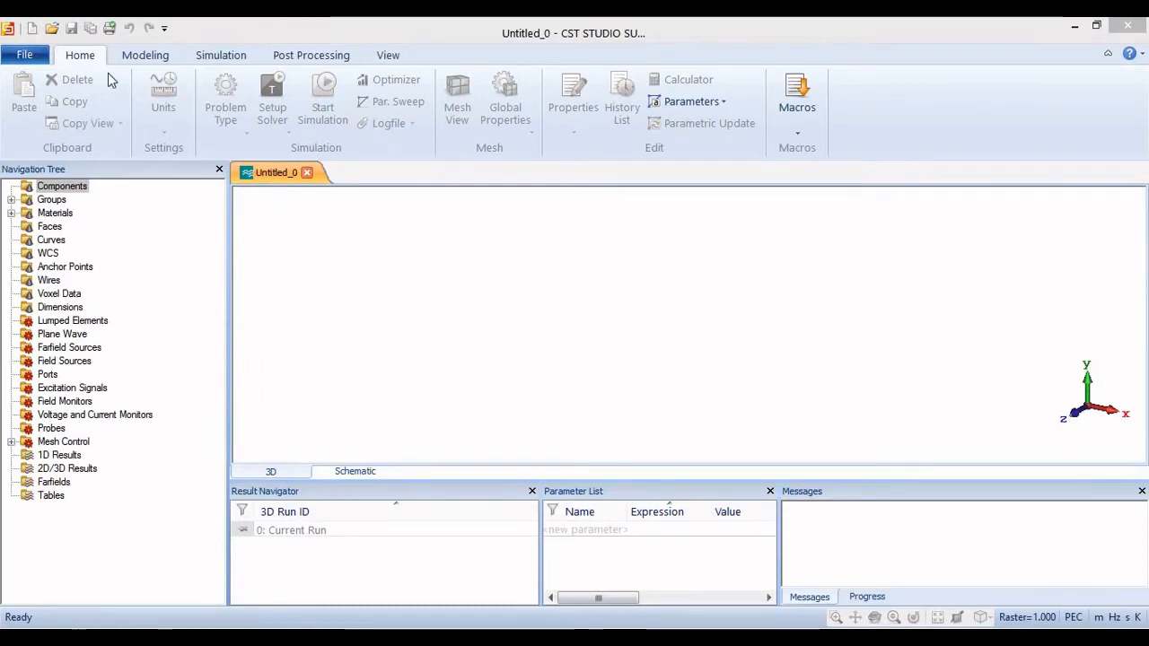
# Step: Start a brick named Dielectric with its X range from -d/2 to d/2
pyautogui.click(140, 55)
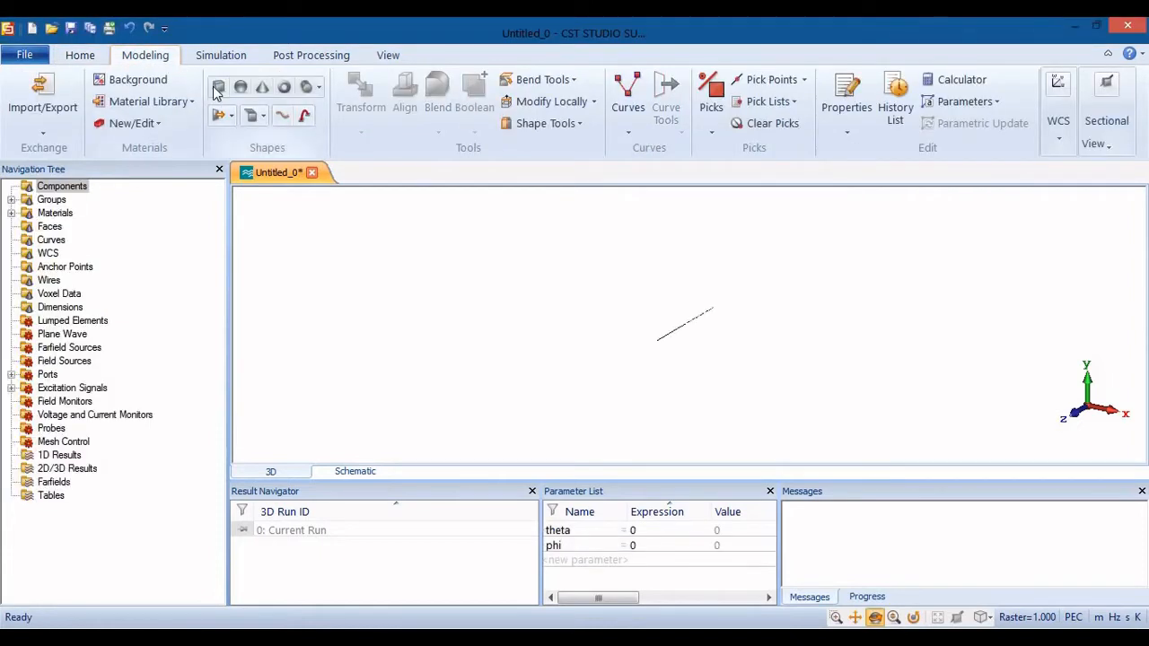
pyautogui.click(215, 87)
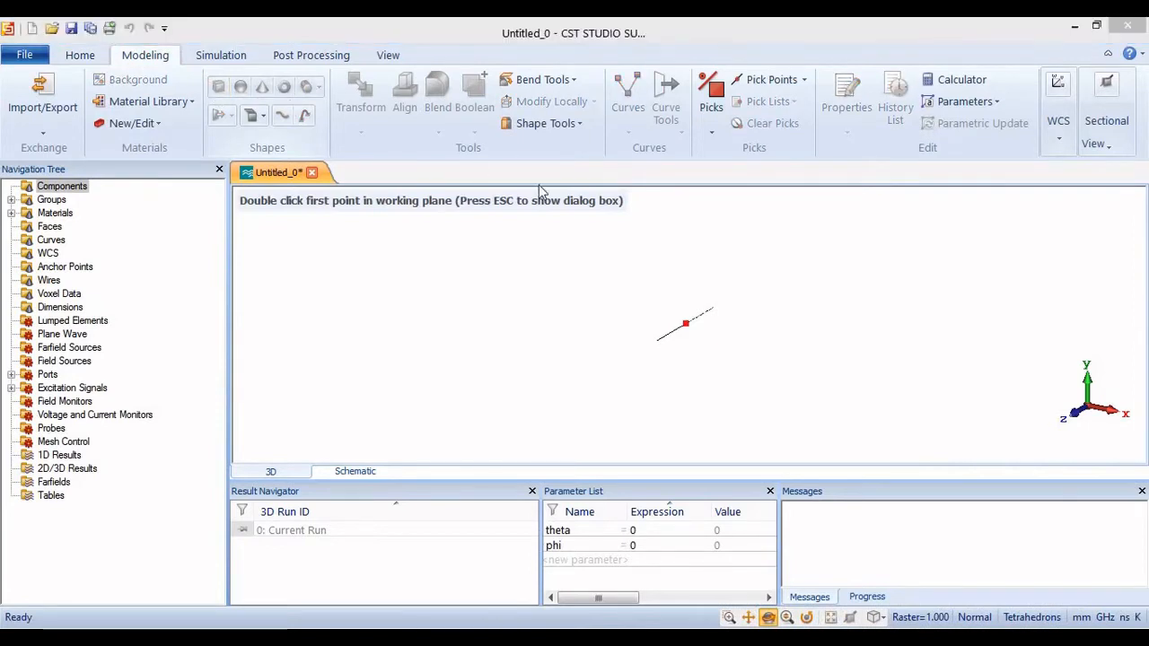
pyautogui.press('Escape')
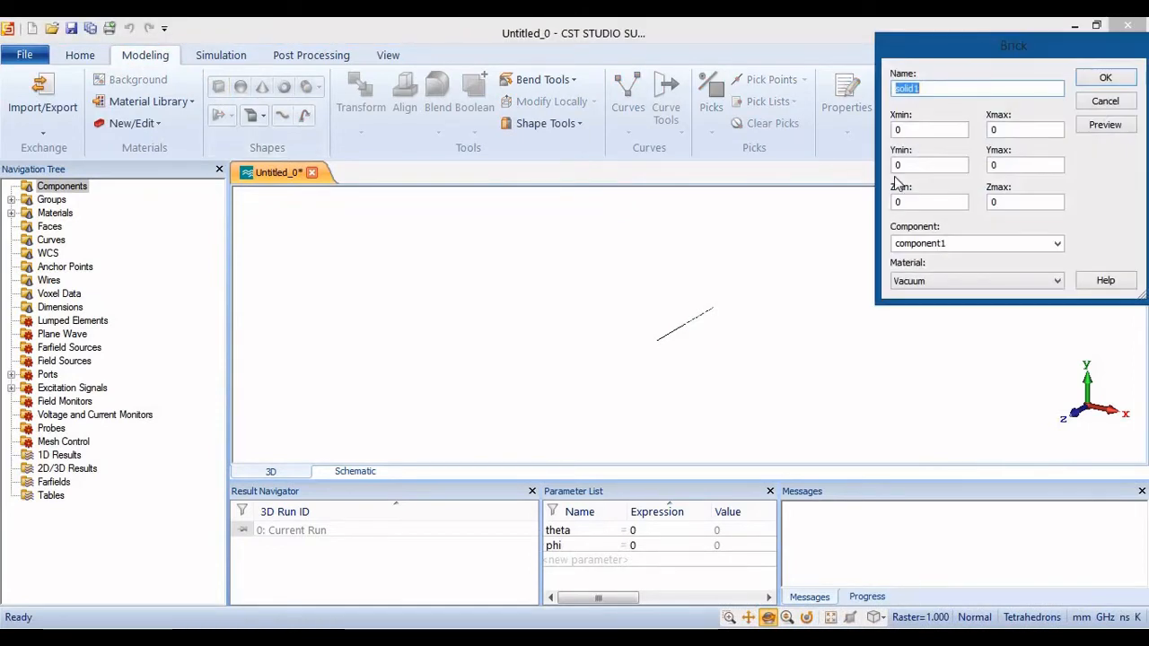
pyautogui.write('Dielectric')
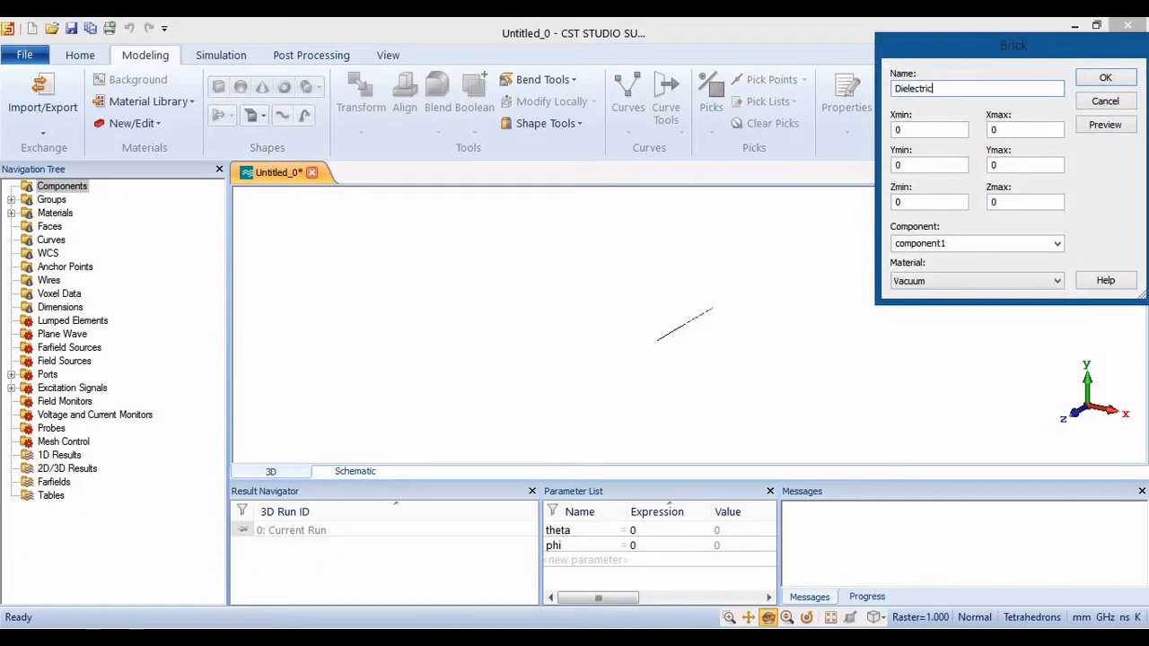
pyautogui.press('Tab')
pyautogui.write('-d/2')
pyautogui.press('Tab')
pyautogui.write('d/2')
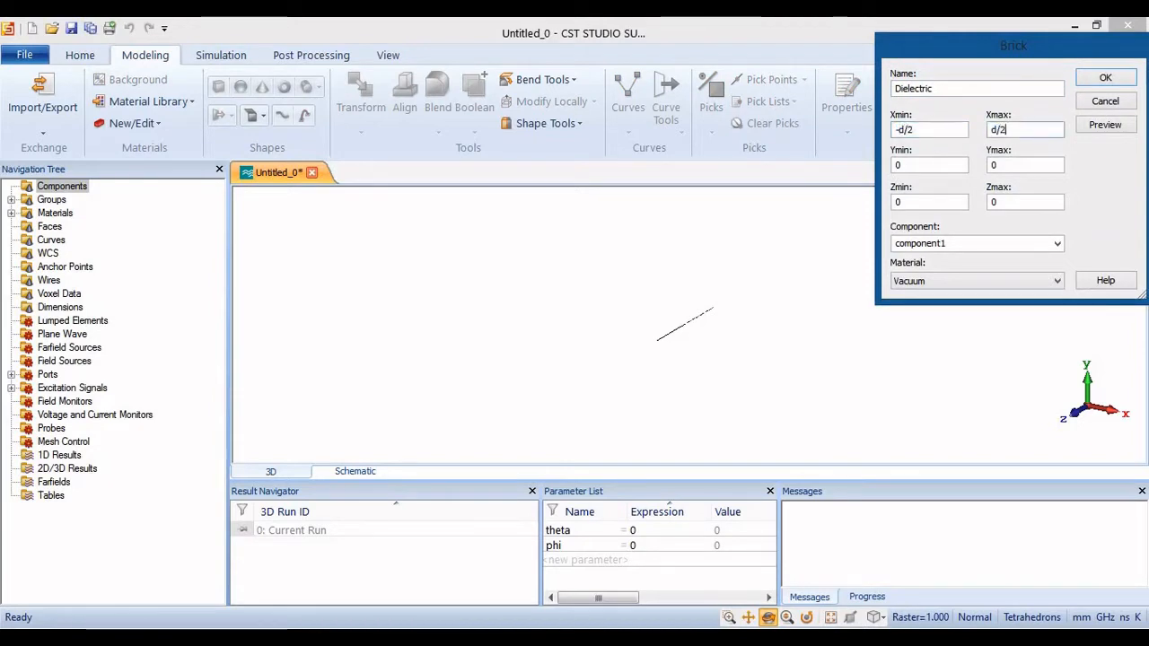
# Step: Set the Dielectric brick's Y range from -d/2 to d/2 and its Z range from 0 to h
pyautogui.press('Tab')
pyautogui.write('-d/2')
pyautogui.press('Tab')
pyautogui.write('/2')
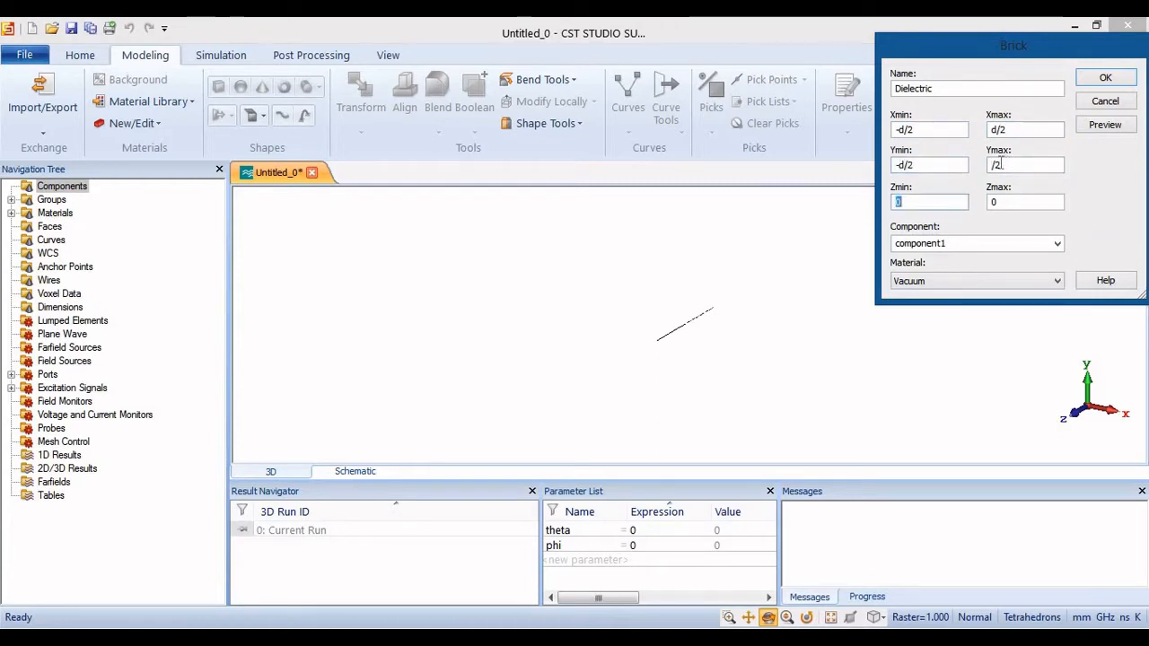
pyautogui.click(992, 164)
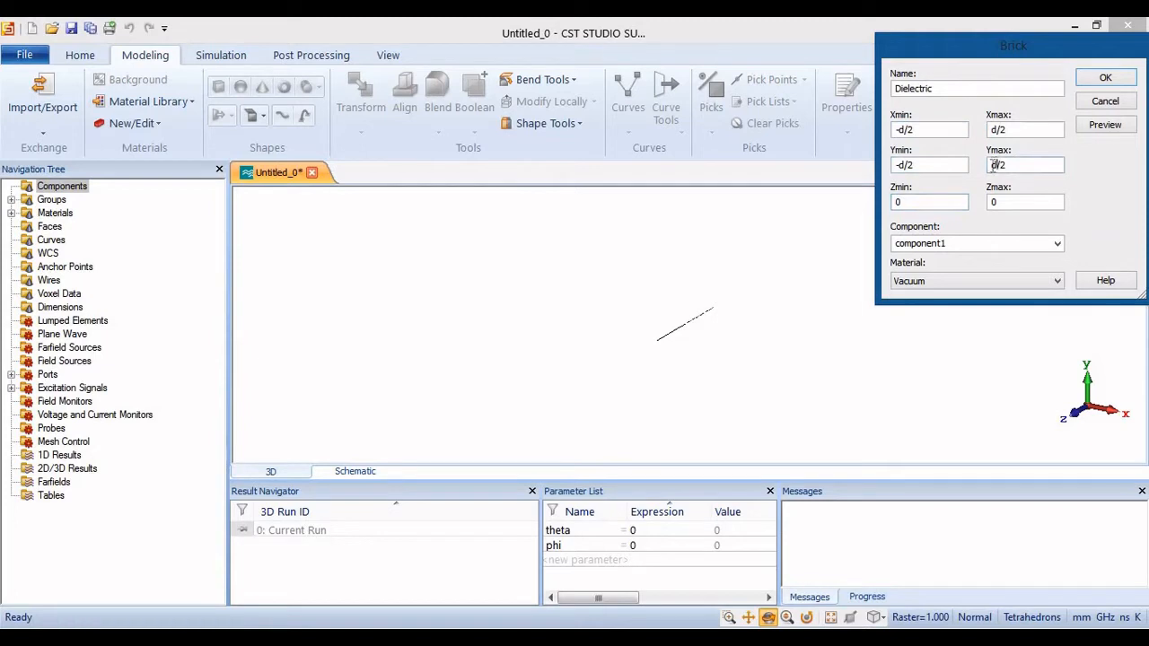
pyautogui.press('Tab')
pyautogui.write('h')
pyautogui.press('Tab')
pyautogui.press('Tab')
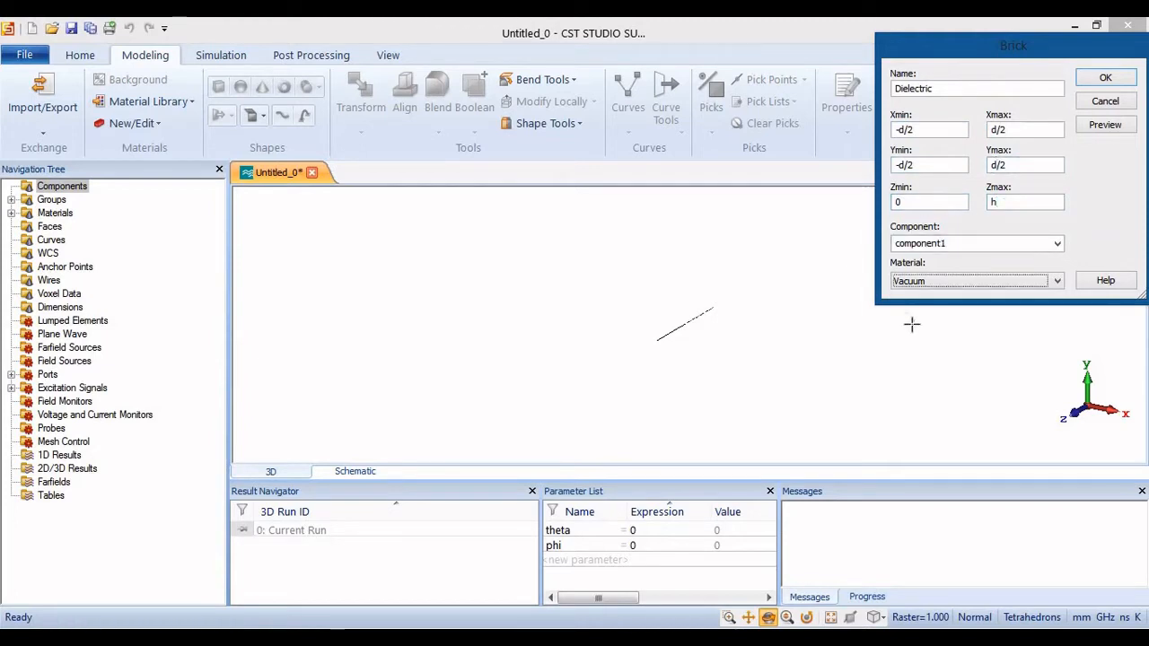
# Step: Load FR-4 (loss free) from the material library as the Dielectric brick's material
pyautogui.click(1059, 281)
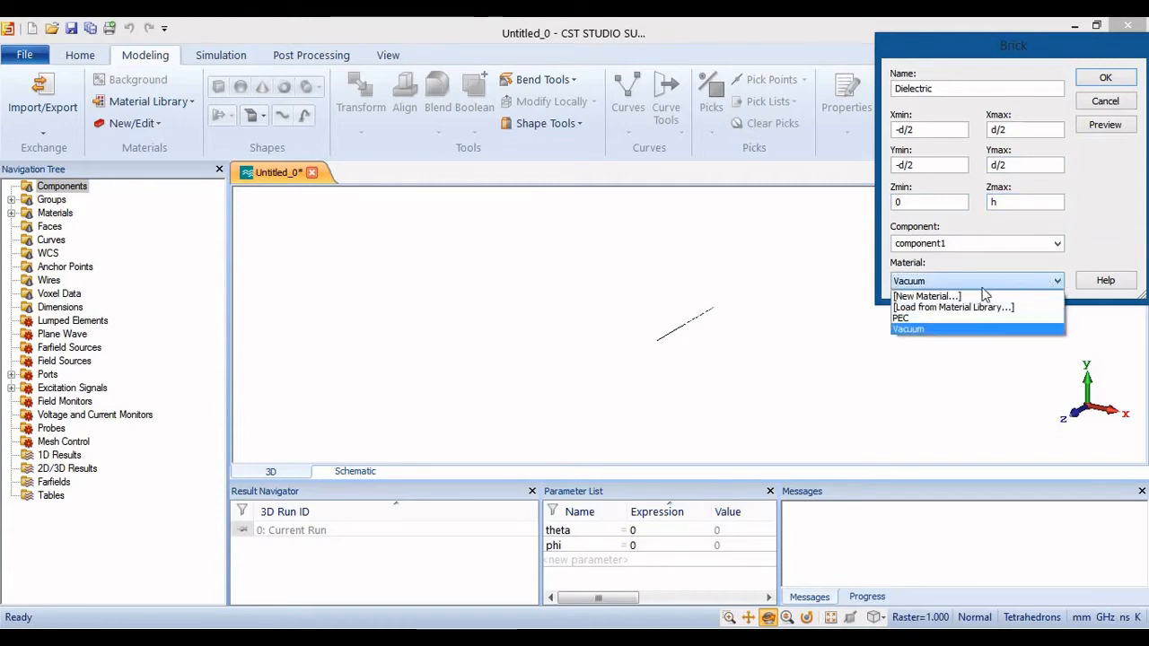
pyautogui.click(972, 307)
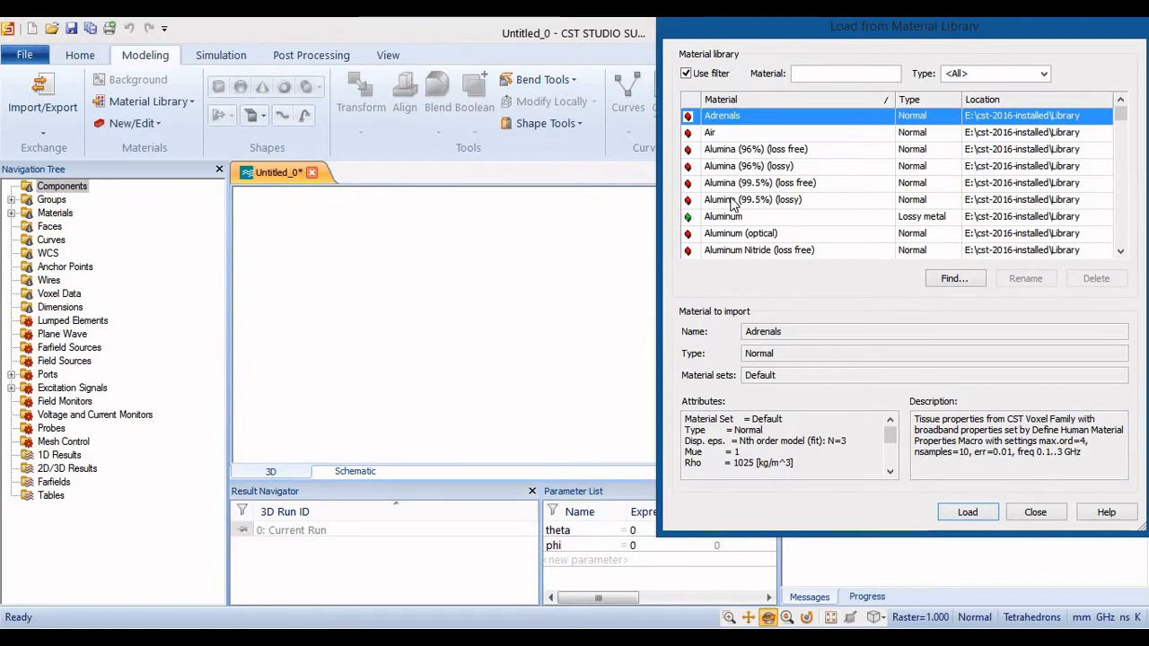
pyautogui.click(731, 200)
pyautogui.press('f')
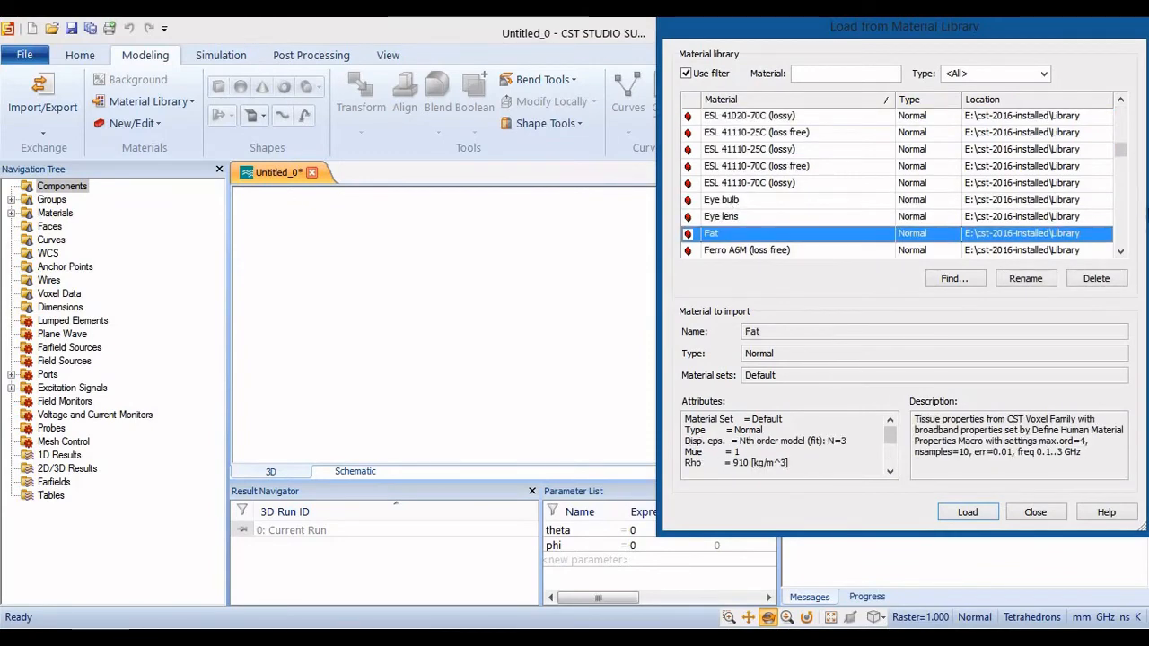
pyautogui.click(1121, 249)
pyautogui.click(1121, 249)
pyautogui.click(1121, 250)
pyautogui.click(1121, 250)
pyautogui.click(1122, 249)
pyautogui.click(1122, 248)
pyautogui.click(1120, 250)
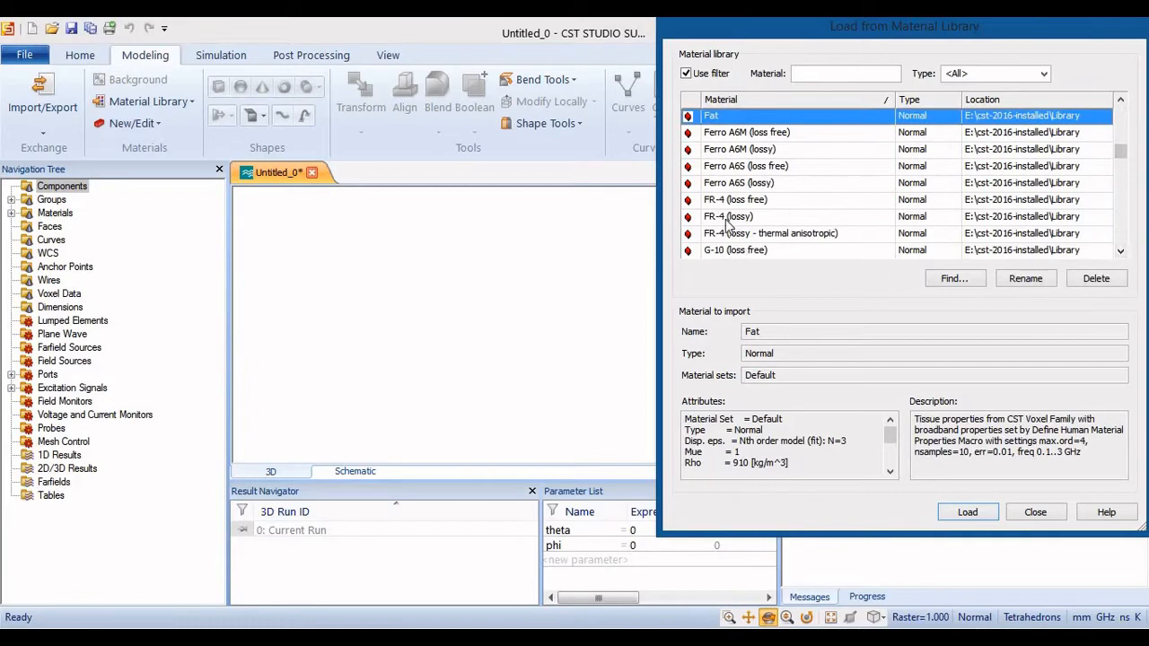
pyautogui.click(757, 201)
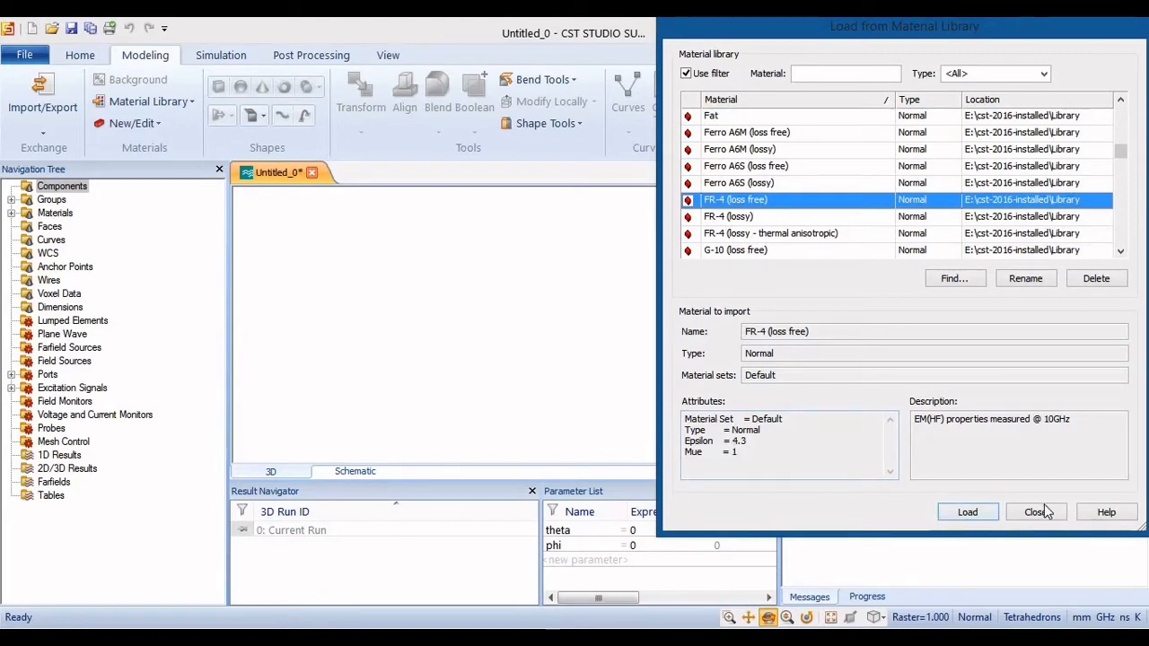
pyautogui.click(984, 513)
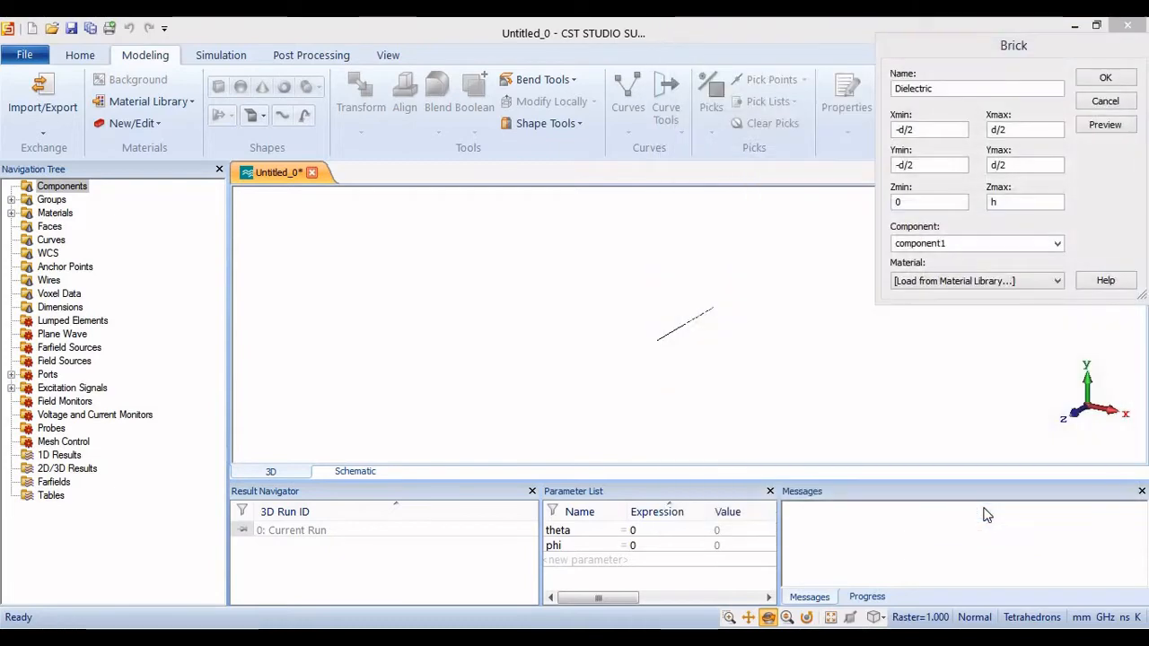
# Step: Create the Dielectric brick, defining the missing parameters d as 12 and h as .8
pyautogui.click(1096, 81)
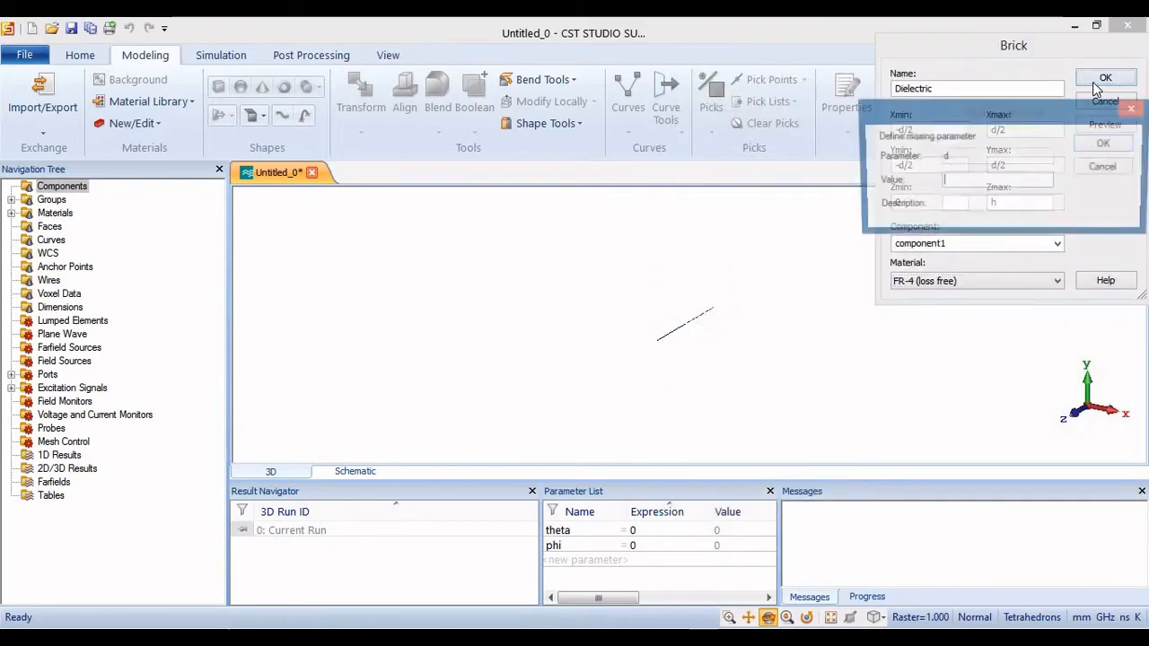
pyautogui.write('12')
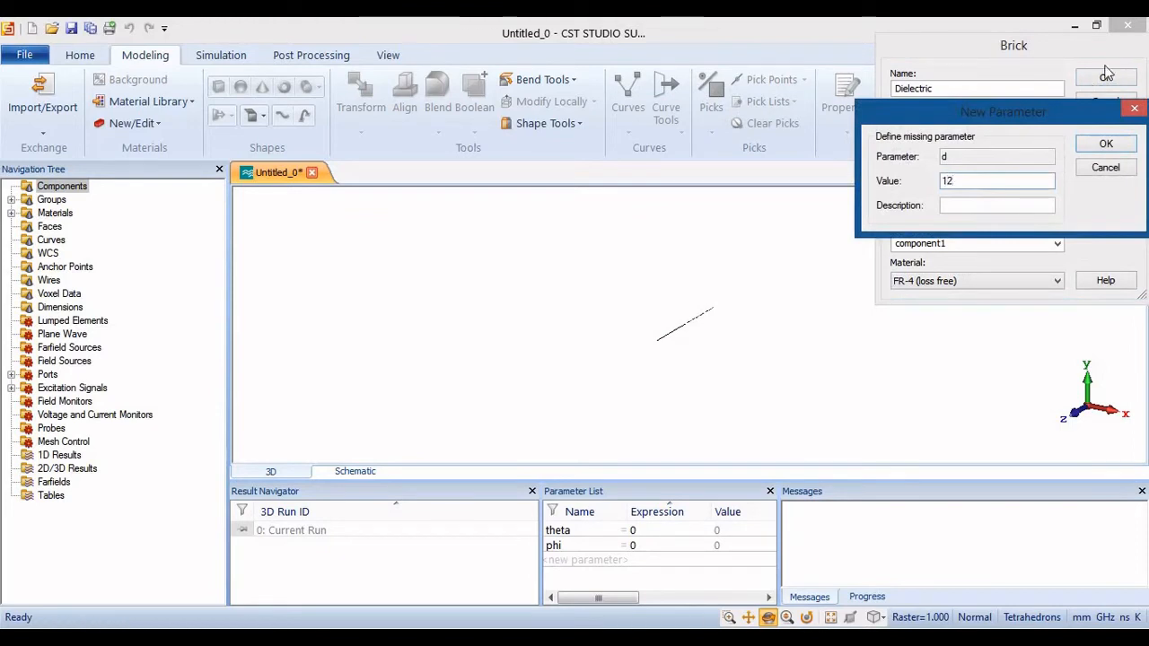
pyautogui.click(1105, 150)
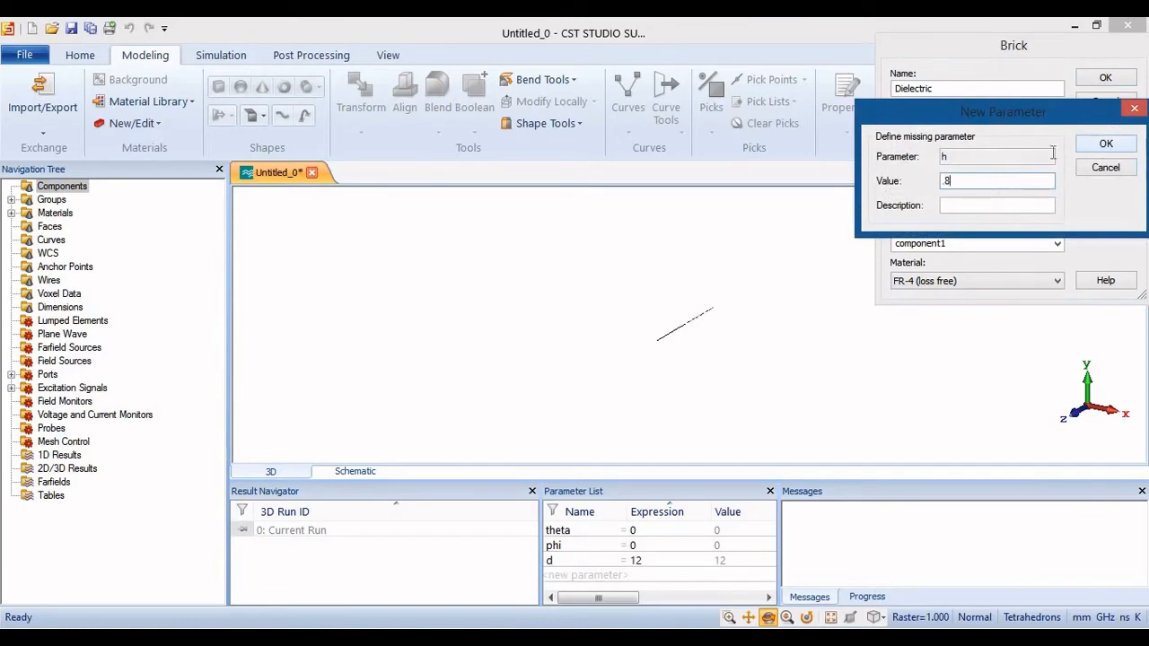
pyautogui.click(1100, 146)
pyautogui.press('Return')
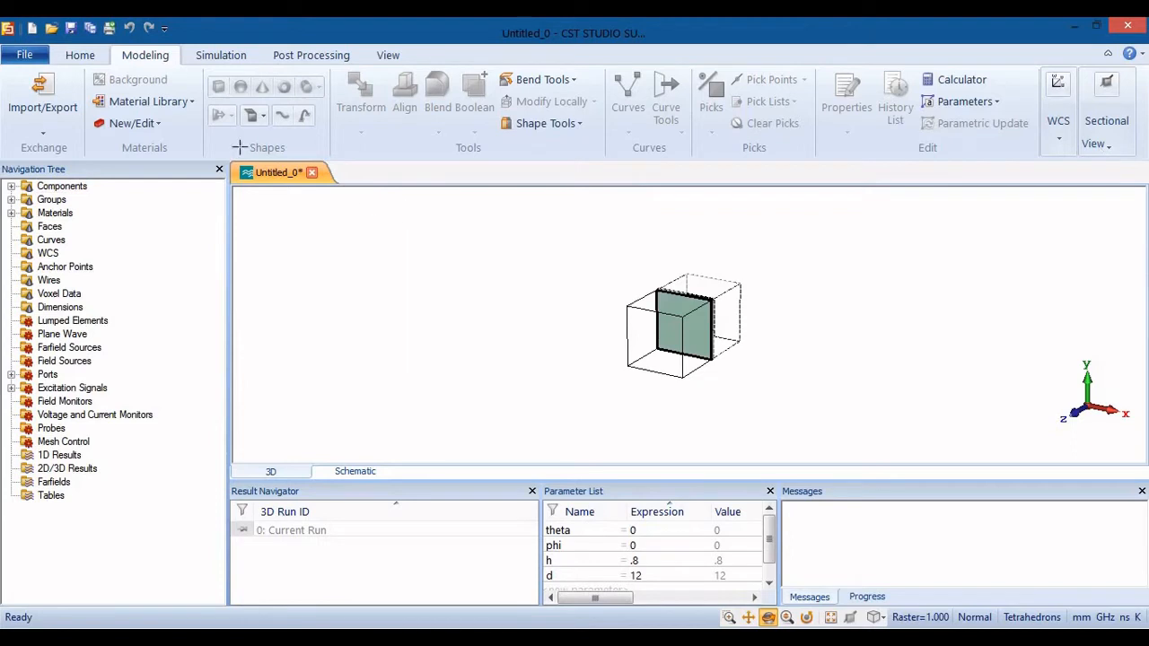
# Step: Start a second brick named Patch with its X range from -l/2 to l/2
pyautogui.click(218, 89)
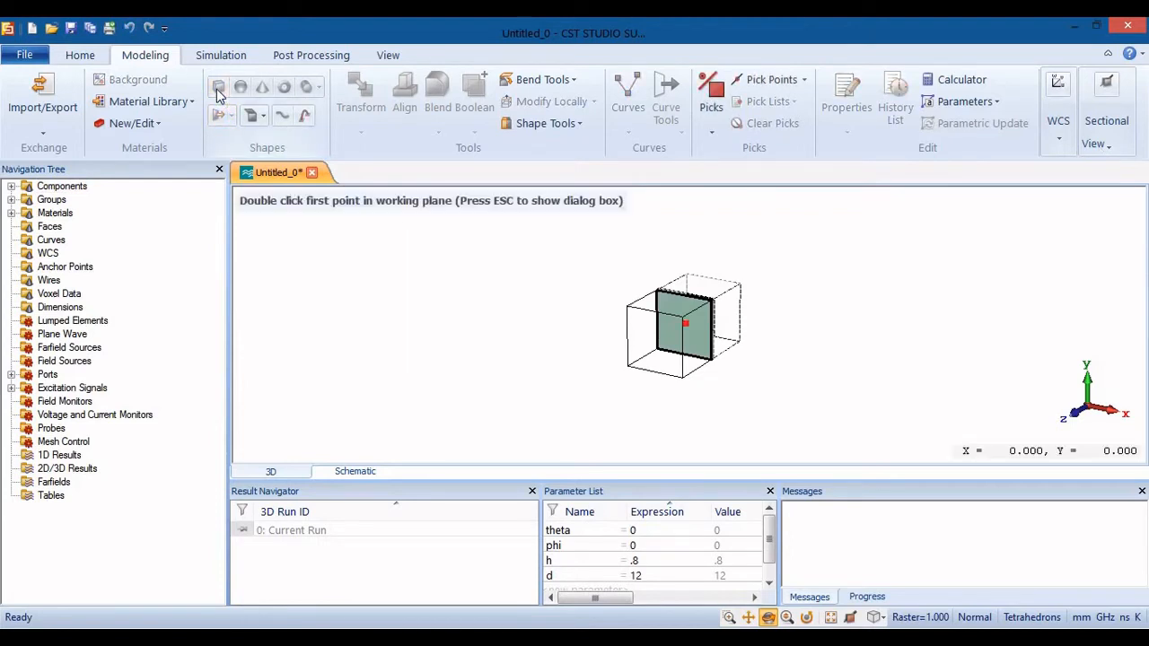
pyautogui.press('Escape')
pyautogui.write('Patch')
pyautogui.press('Tab')
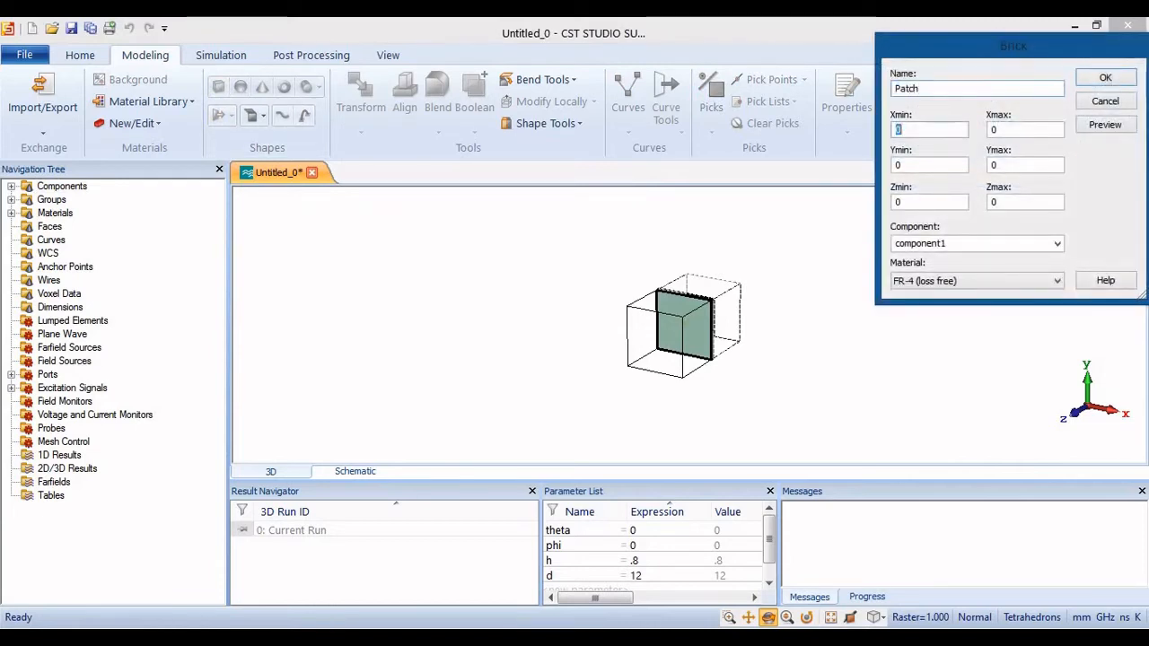
pyautogui.write('-l/2')
pyautogui.press('Tab')
pyautogui.write('l/2')
pyautogui.press('Tab')
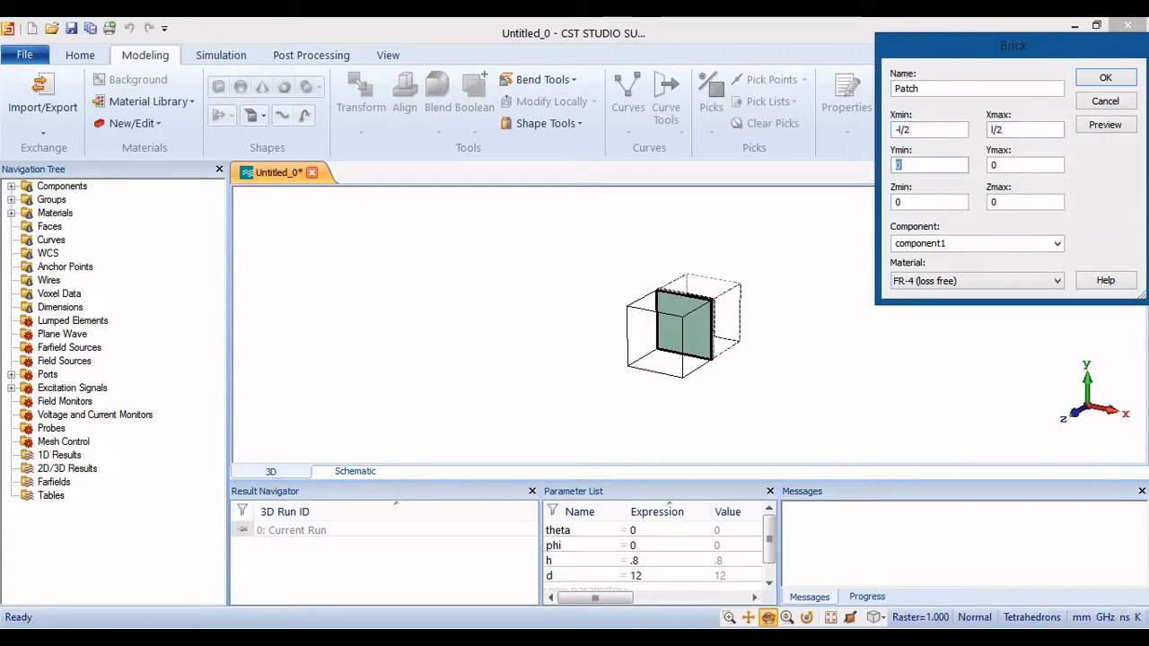
# Step: Set the Patch brick's Y range from -l/2 to l/2 and its Z range from h to h+.01
pyautogui.write('l/2')
pyautogui.press('Tab')
pyautogui.write('h')
pyautogui.press('Tab')
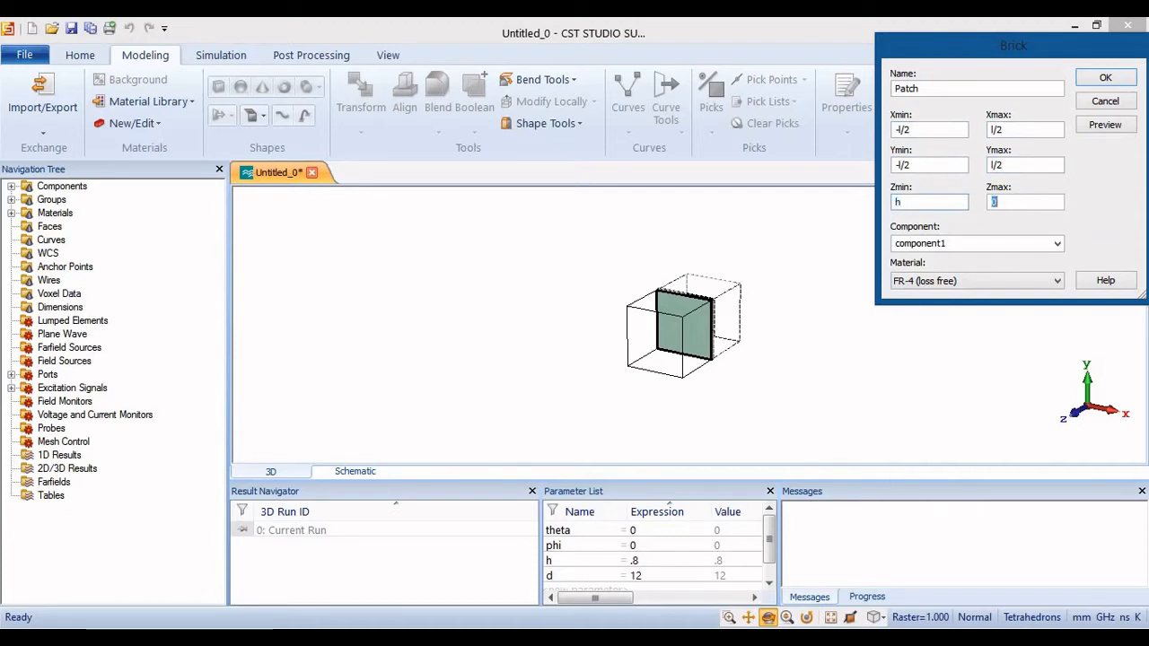
pyautogui.write('h+.01')
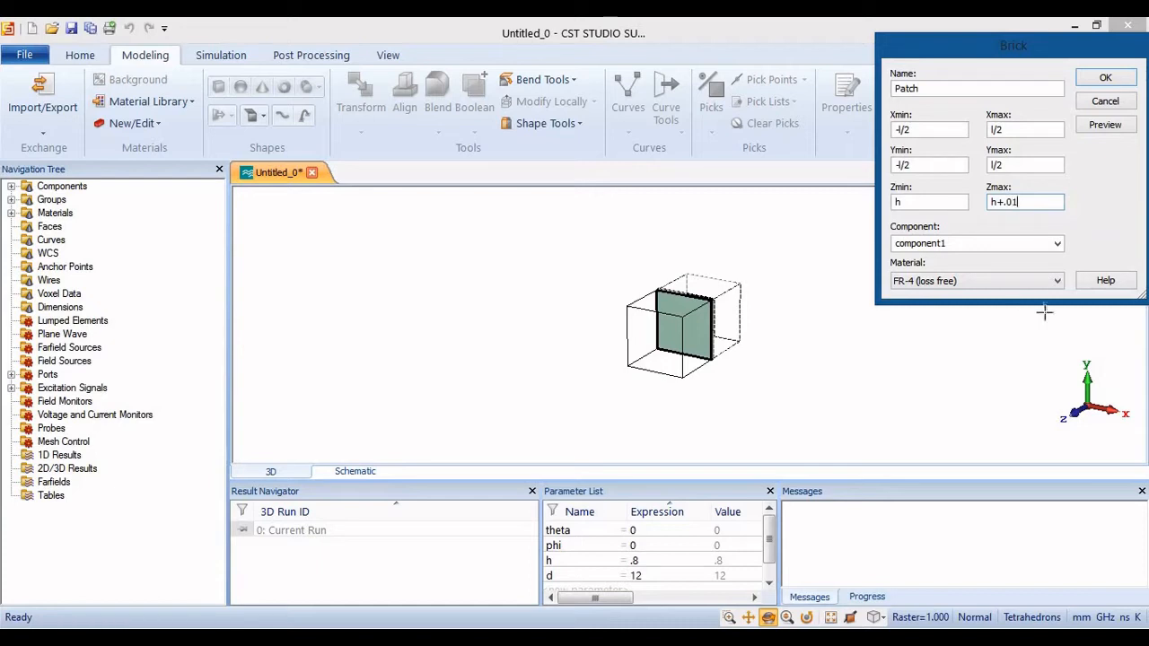
# Step: Assign PEC to the Patch brick and create it, defining the missing parameter l as 8
pyautogui.click(1043, 282)
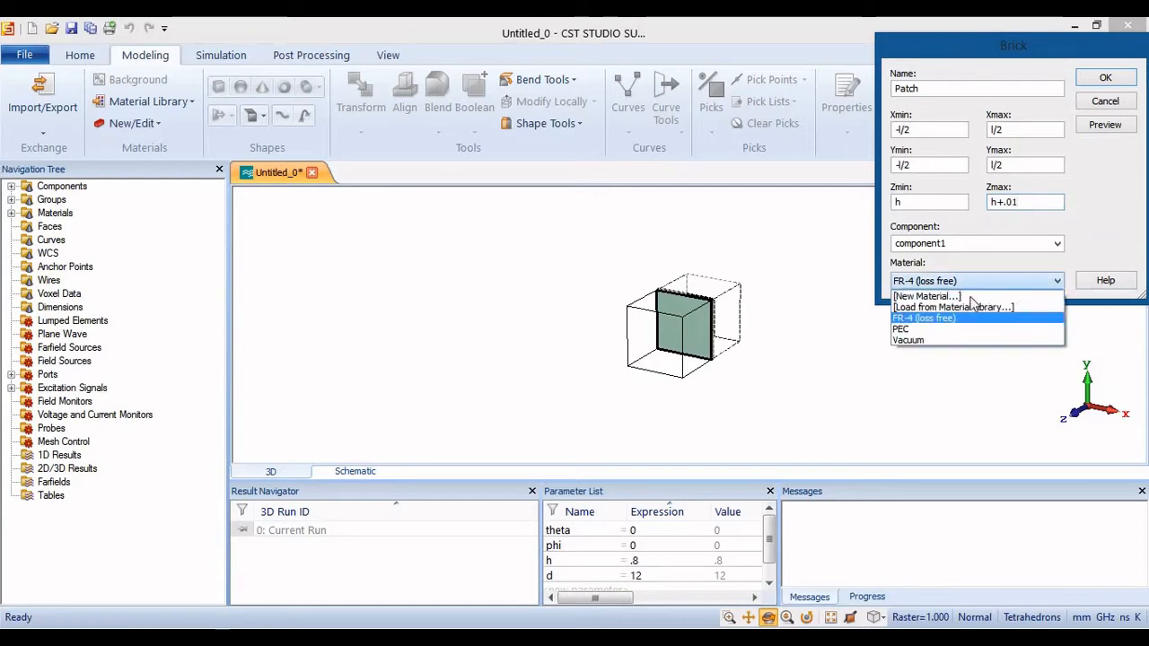
pyautogui.click(916, 327)
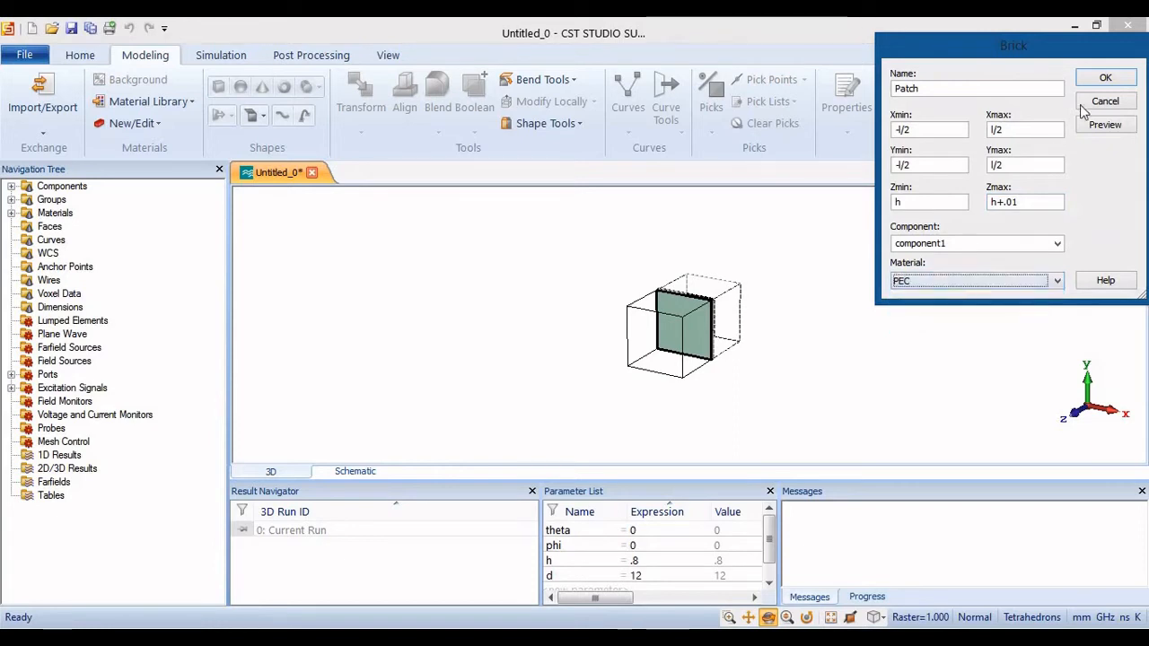
pyautogui.click(1106, 80)
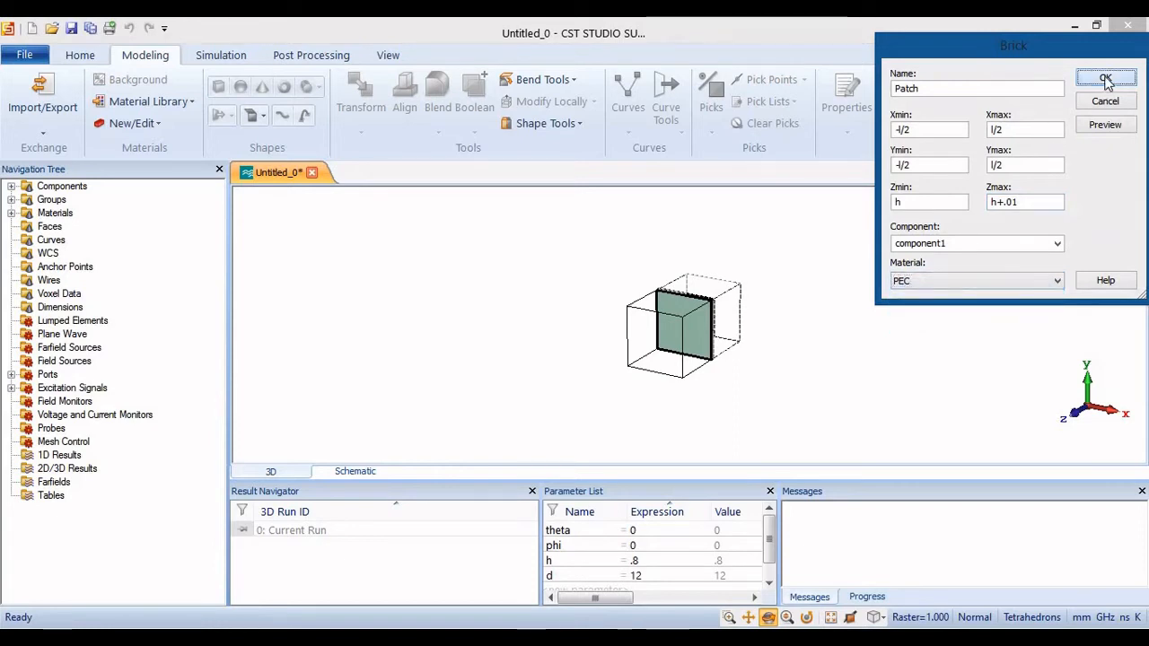
pyautogui.write('8')
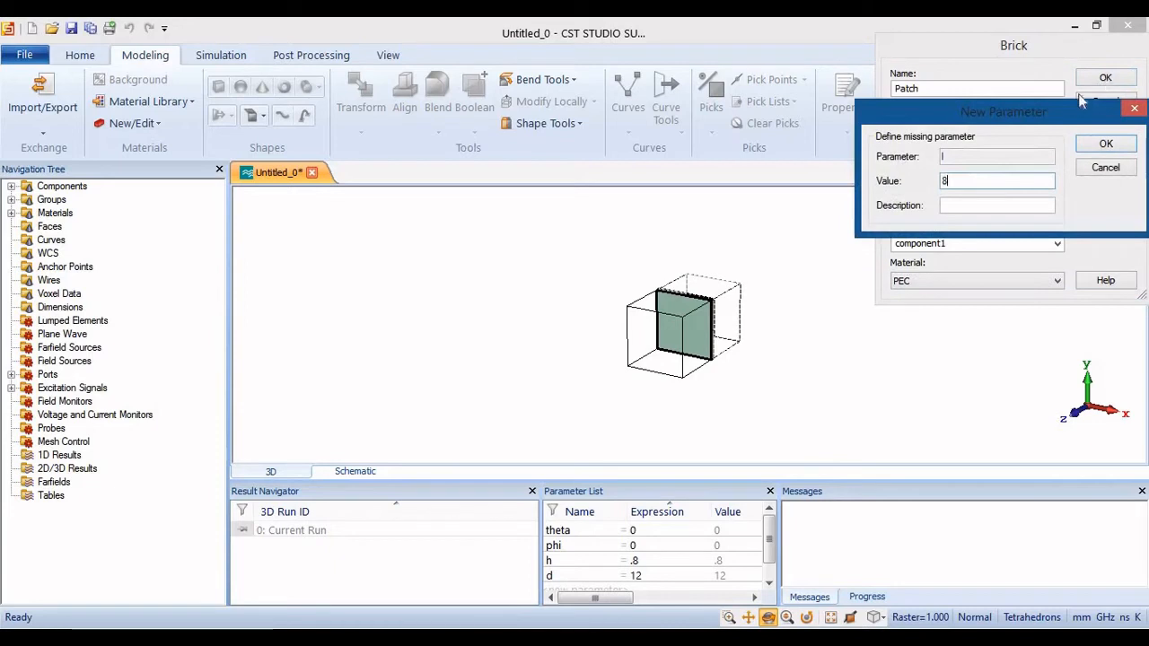
pyautogui.click(1094, 142)
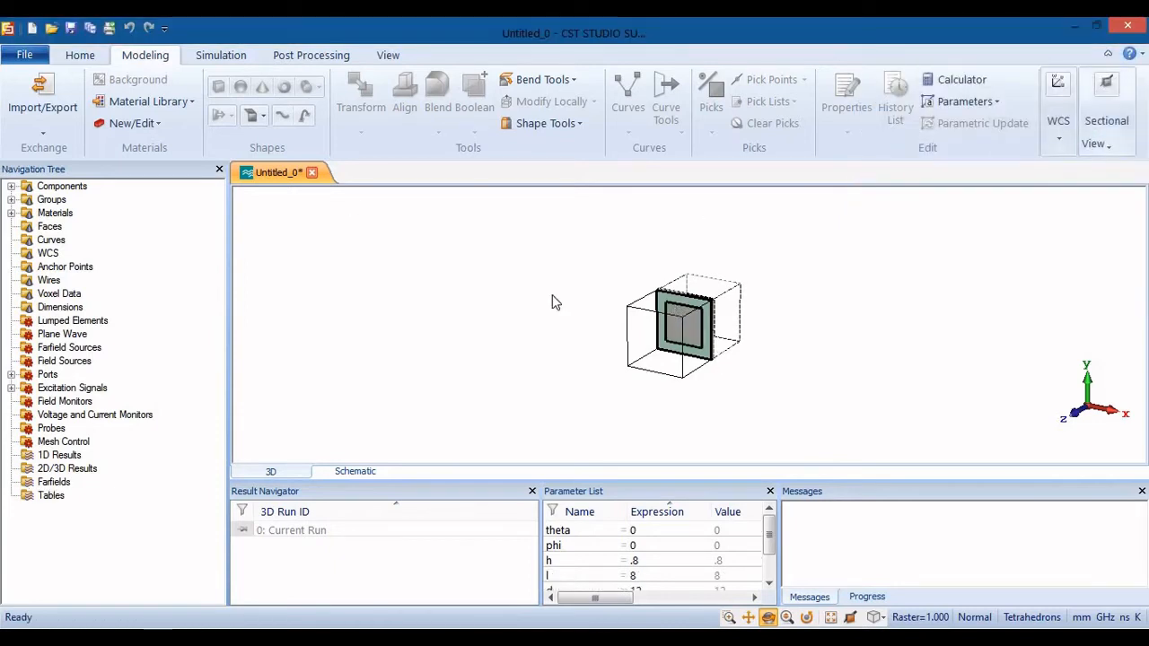
# Step: Start a third brick named patch1 with its X range from -w/2 to w/2
pyautogui.click(217, 89)
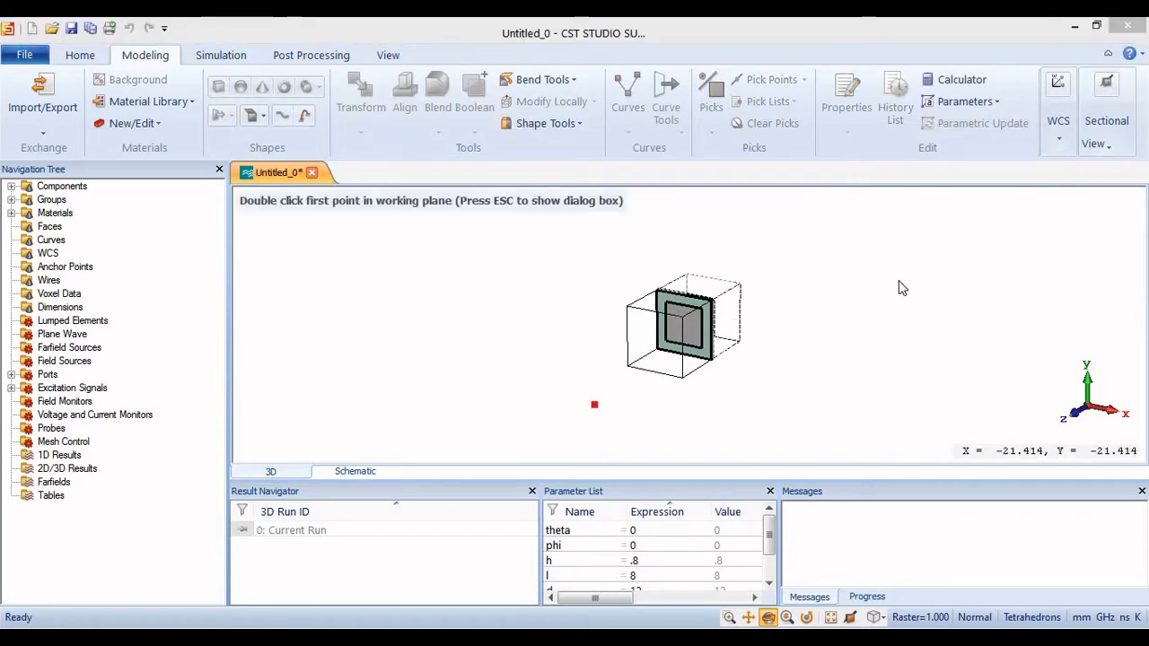
pyautogui.press('Escape')
pyautogui.write('patch1')
pyautogui.press('Tab')
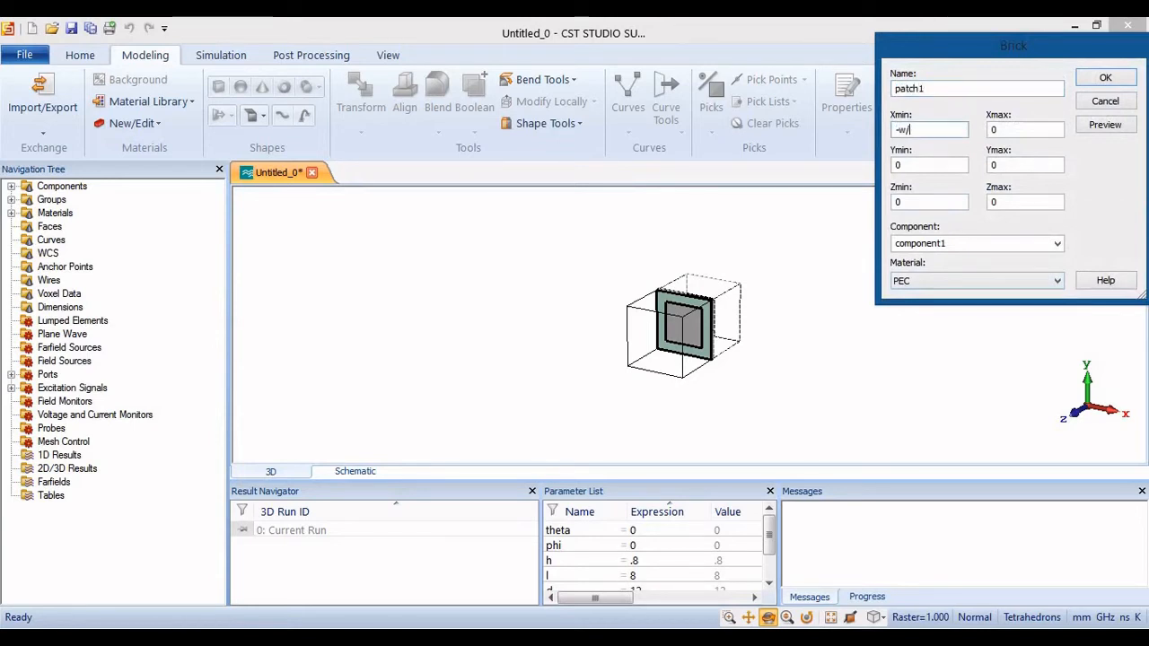
pyautogui.press('Tab')
pyautogui.write('w/2')
pyautogui.press('Tab')
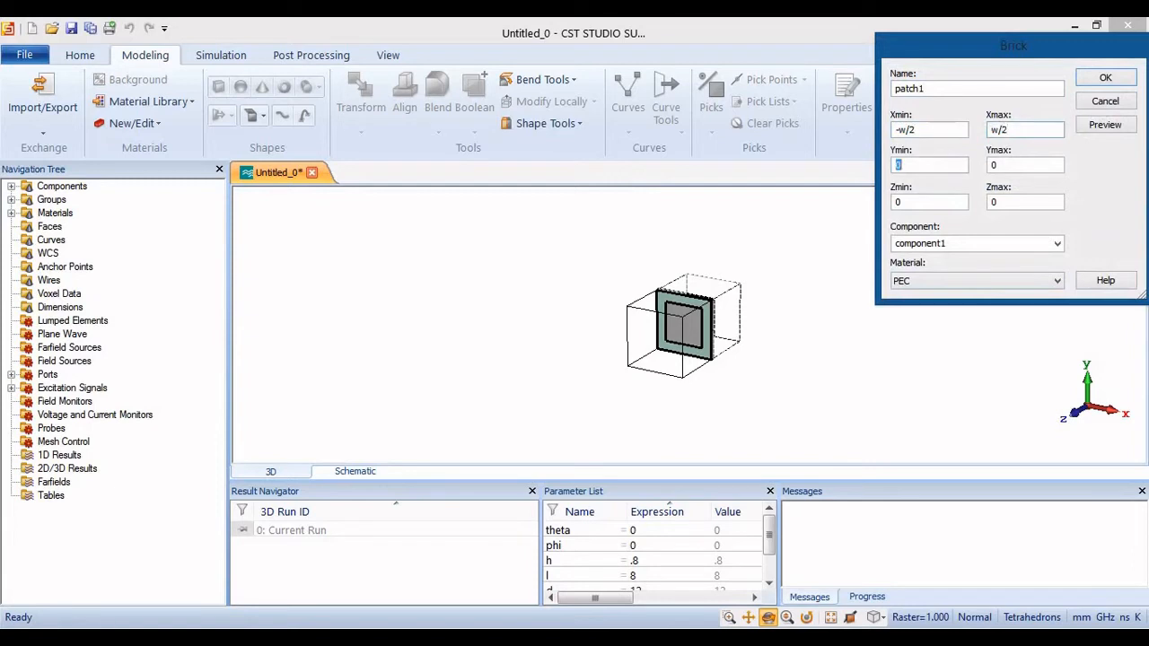
# Step: Set the patch1 brick's Y range from -w/2 to w/2 and its Z range from h to h+.01
pyautogui.write('-w/2')
pyautogui.press('Tab')
pyautogui.write('w/2')
pyautogui.press('Tab')
pyautogui.write('h')
pyautogui.press('Tab')
pyautogui.write('h+')
pyautogui.write('01')
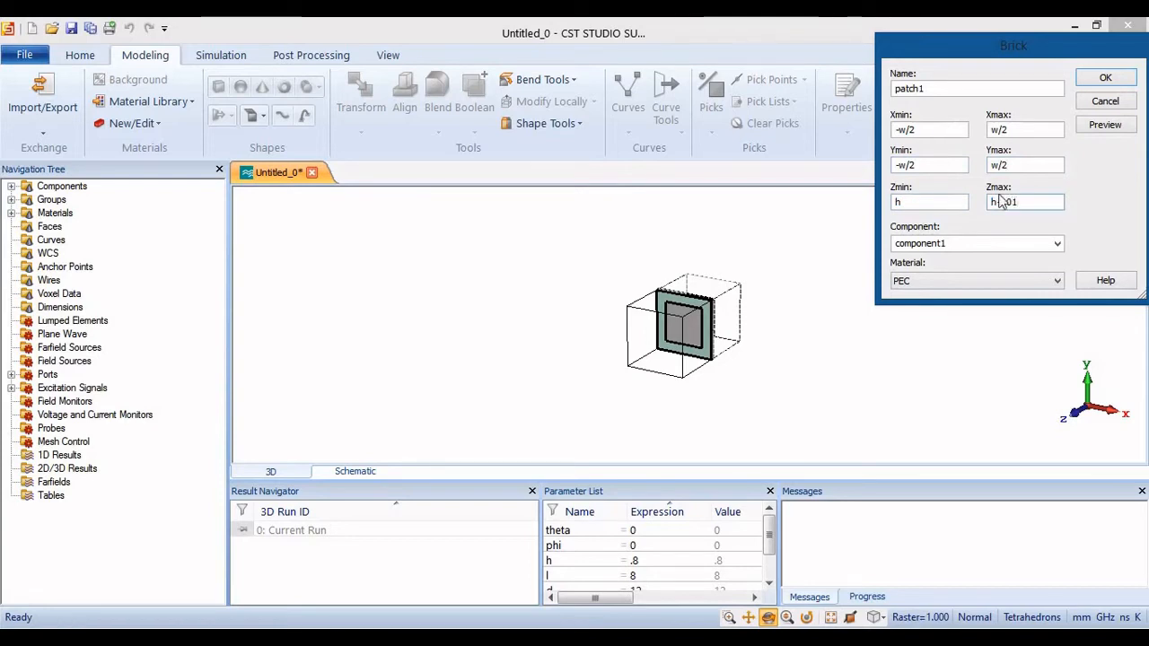
# Step: Create the patch1 brick in PEC, defining the missing parameter w as 7
pyautogui.click(1117, 80)
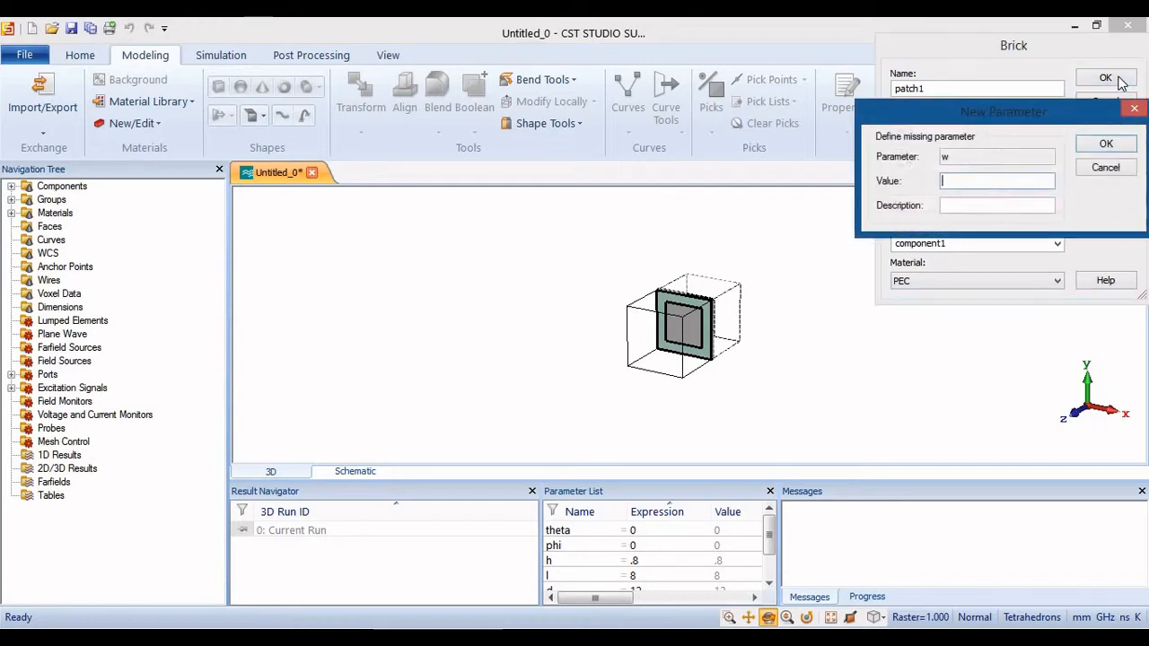
pyautogui.write('7')
pyautogui.click(1088, 145)
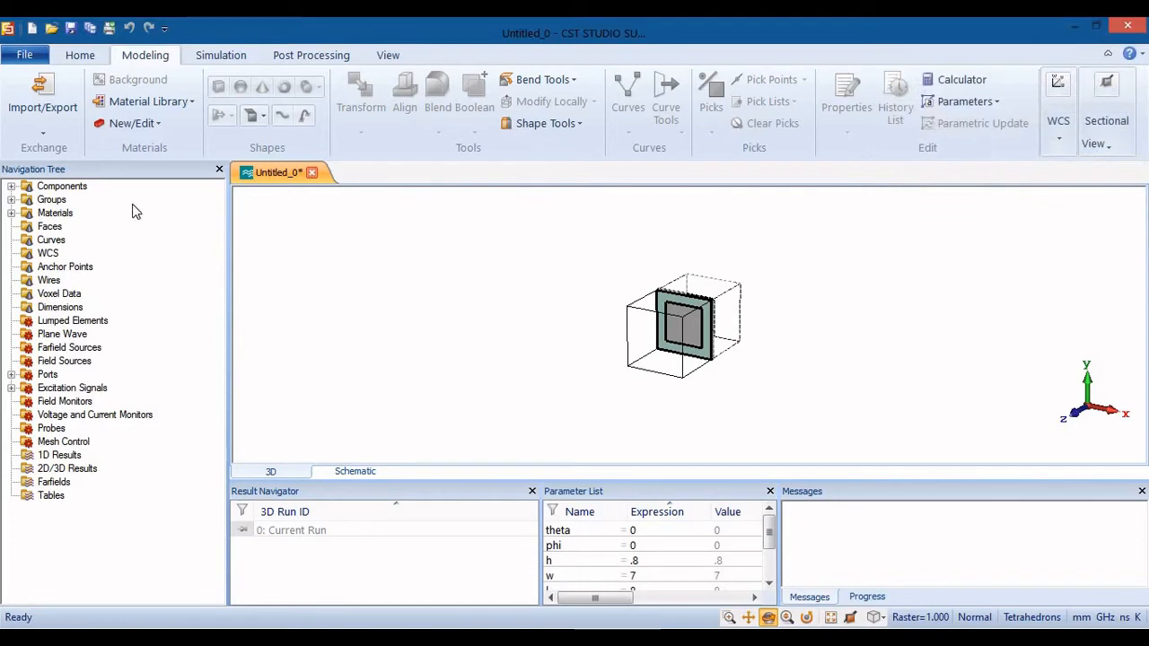
# Step: Subtract patch1 from Patch in component1 to form a square ring, and display all components again
pyautogui.click(11, 186)
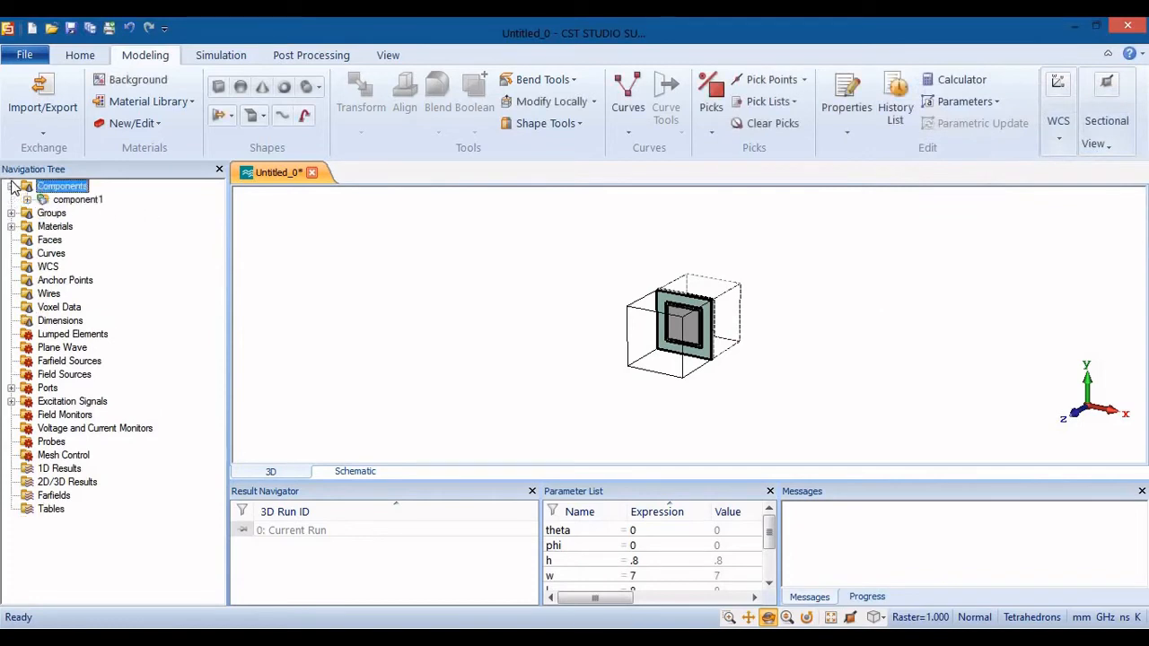
pyautogui.click(27, 200)
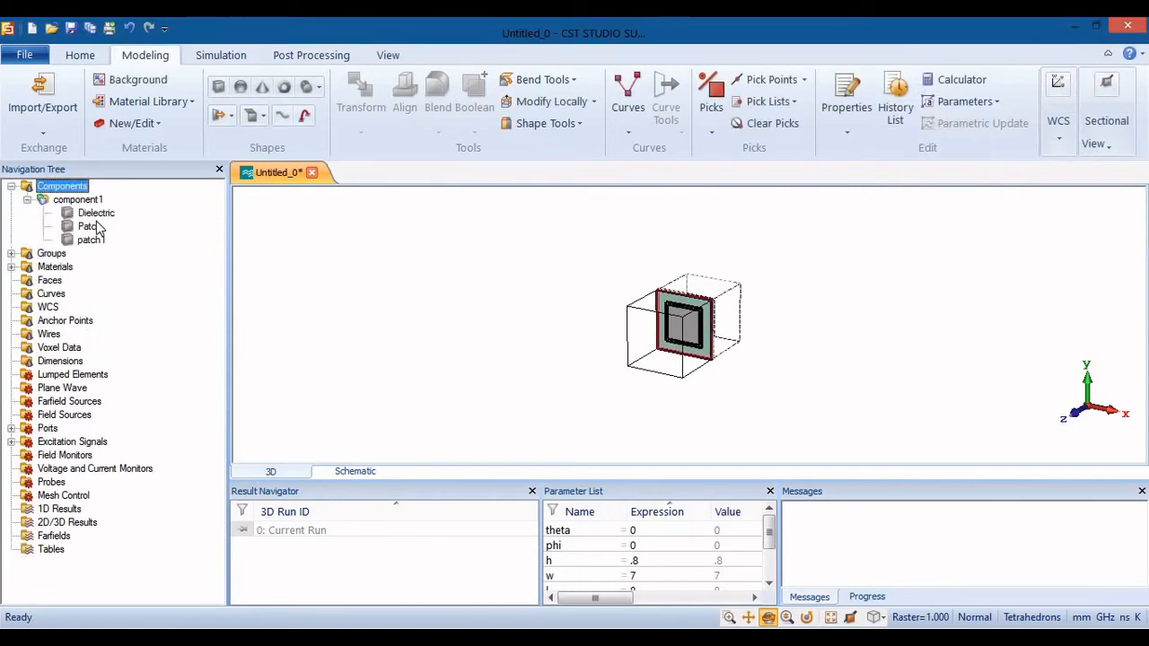
pyautogui.click(93, 227)
pyautogui.press('-')
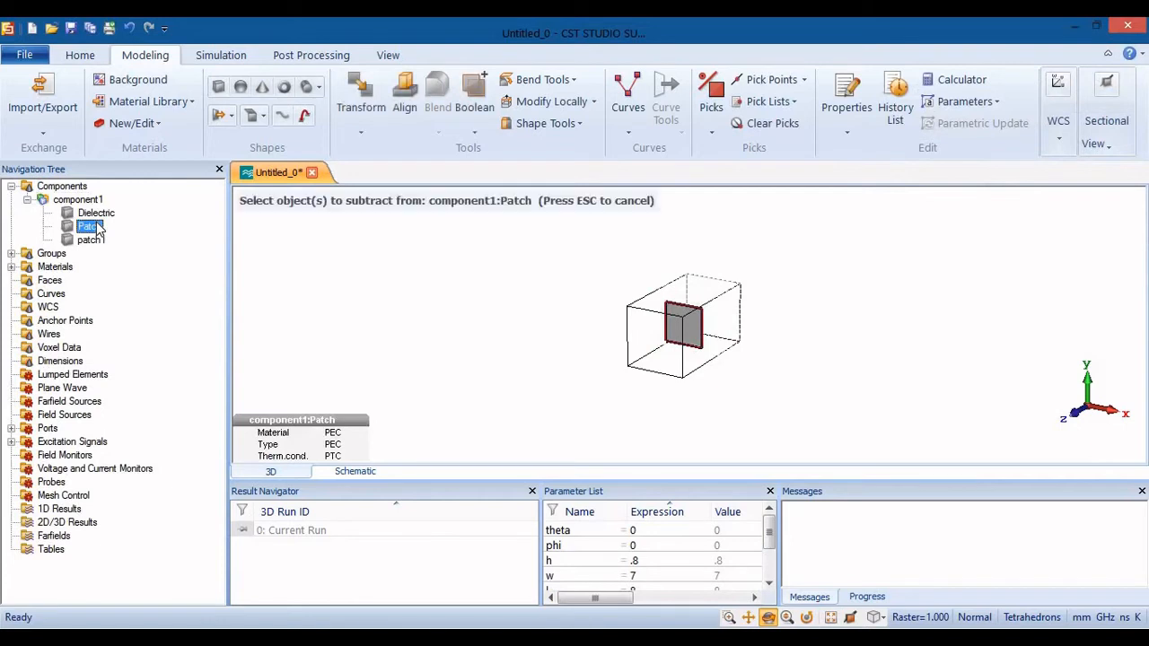
pyautogui.click(90, 241)
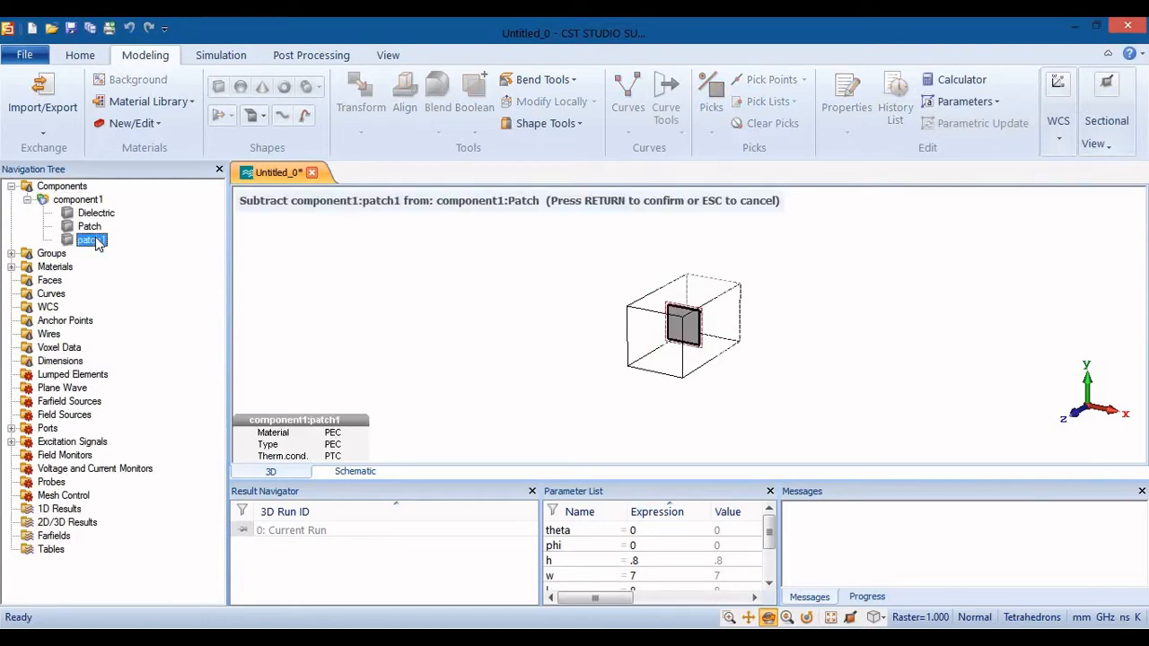
pyautogui.press('Return')
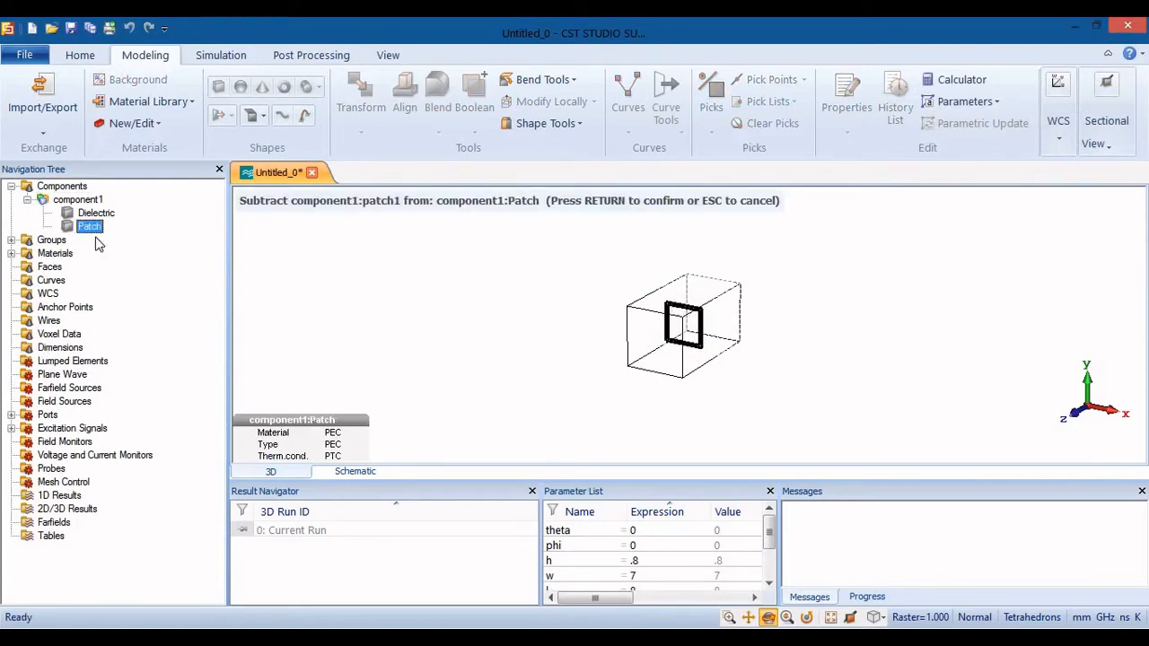
pyautogui.click(63, 188)
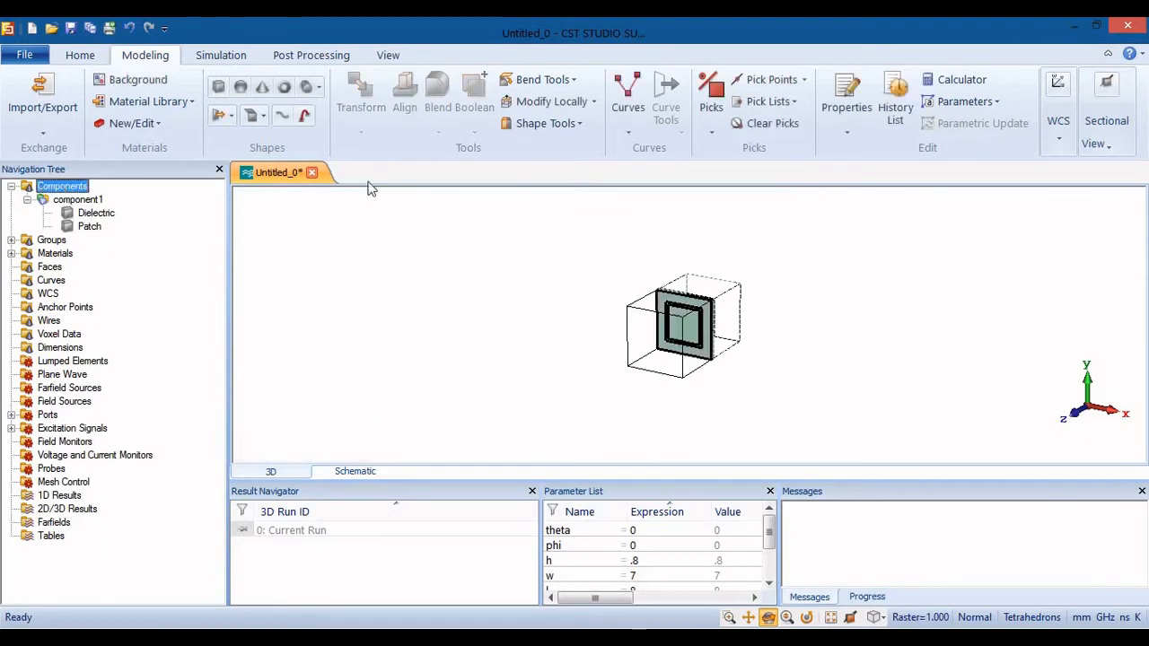
# Step: Set the Zmin boundary condition to electric (Et = 0), checking the Floquet boundary settings for Zmax without changing them
pyautogui.click(203, 55)
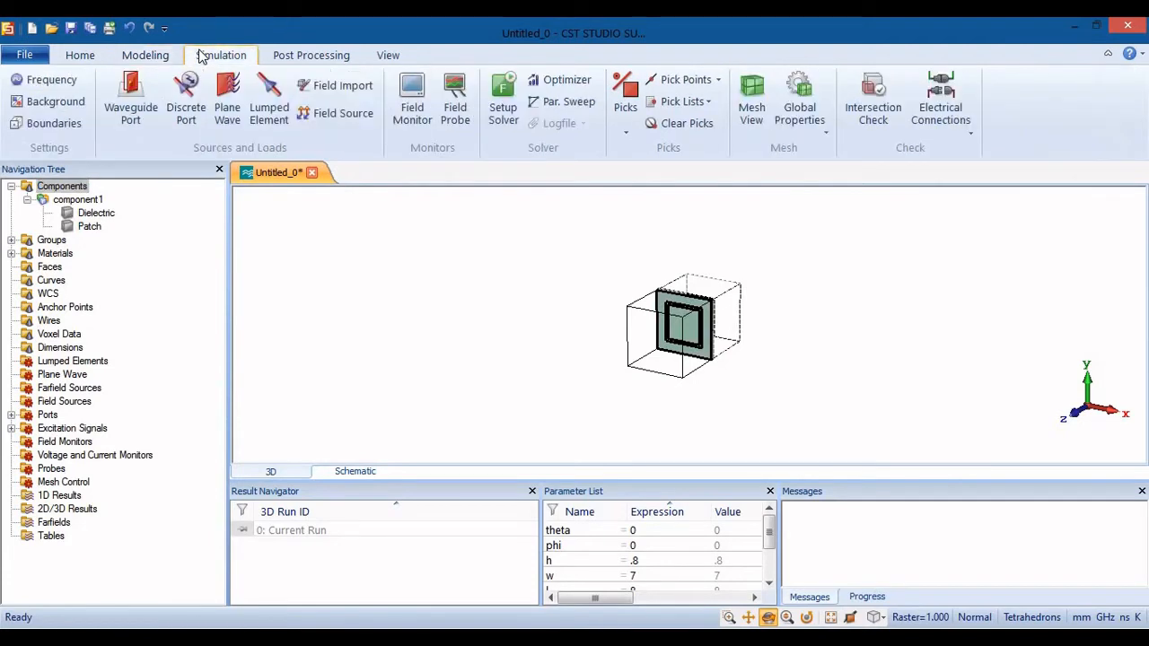
pyautogui.click(77, 124)
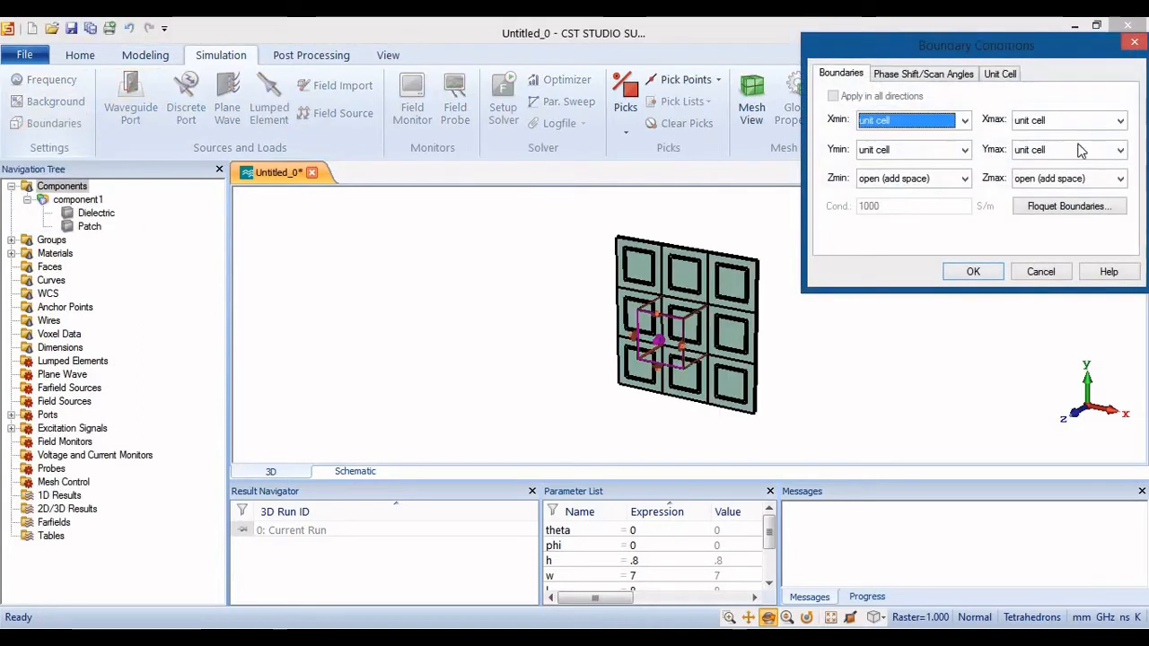
pyautogui.click(965, 178)
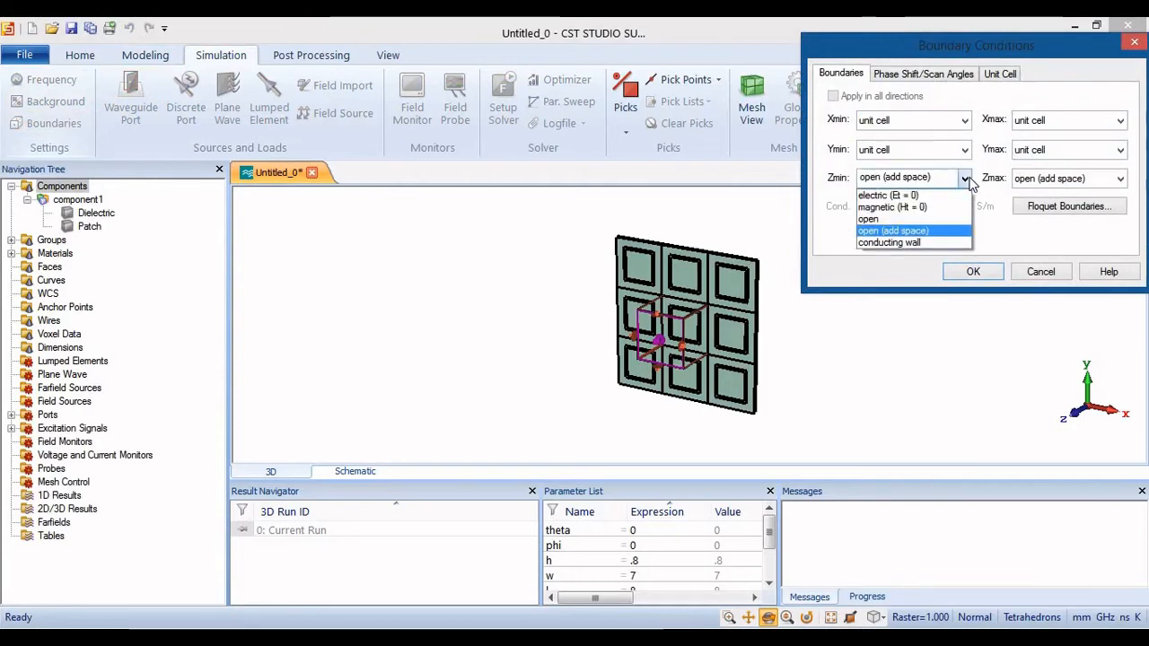
pyautogui.click(930, 197)
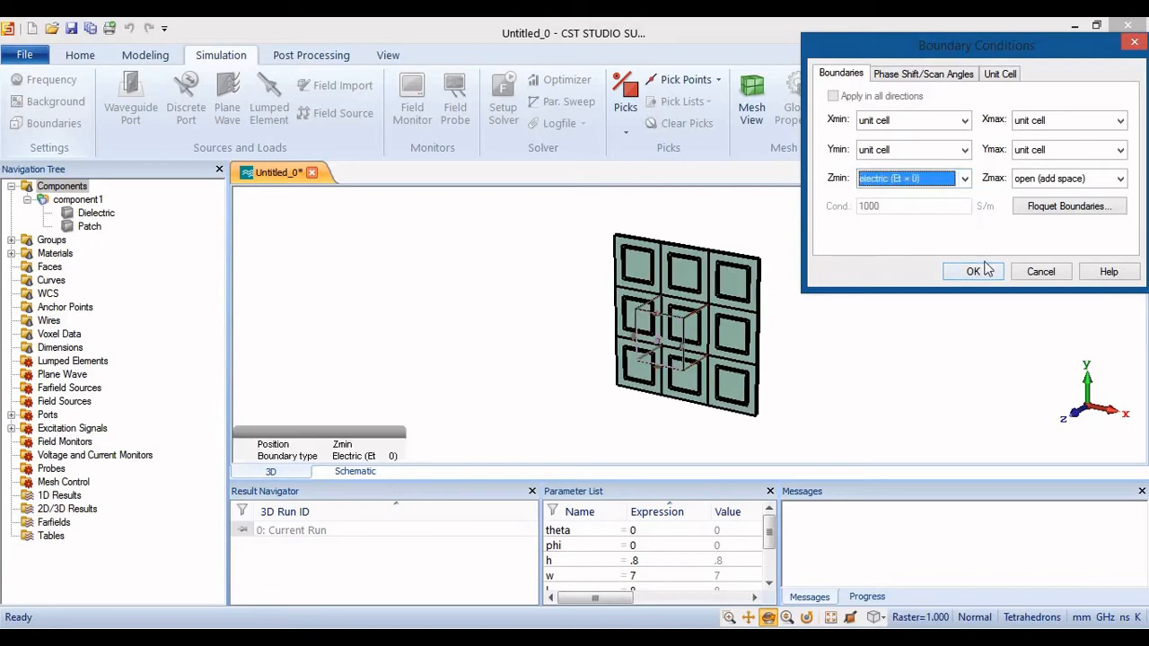
pyautogui.click(1057, 212)
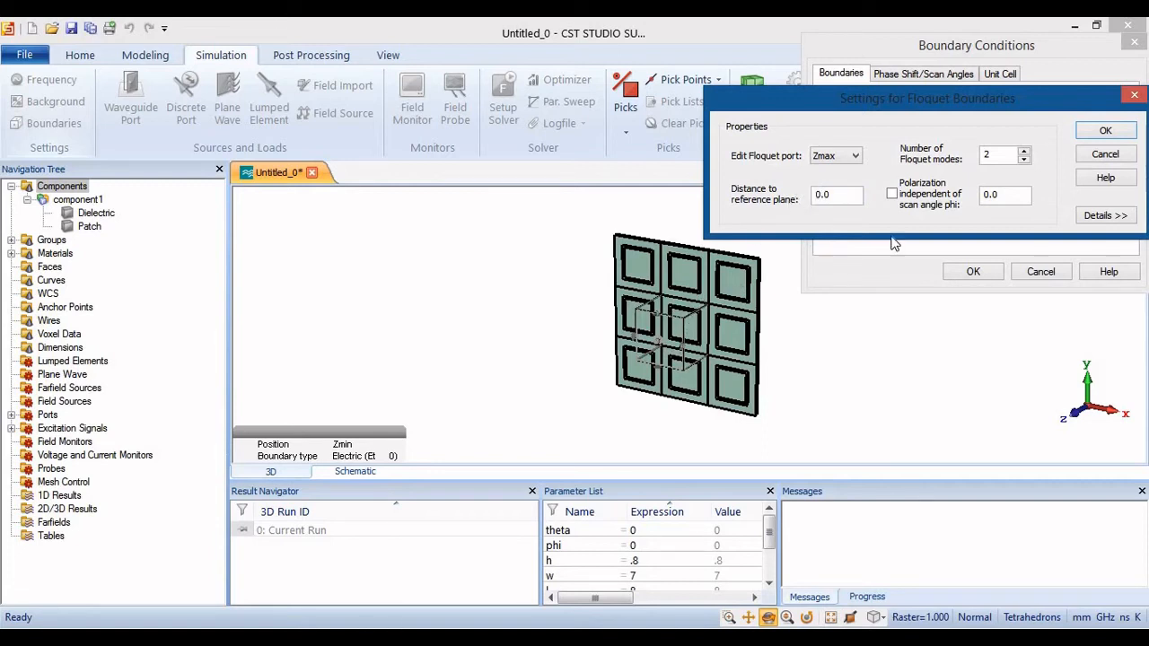
pyautogui.click(1098, 157)
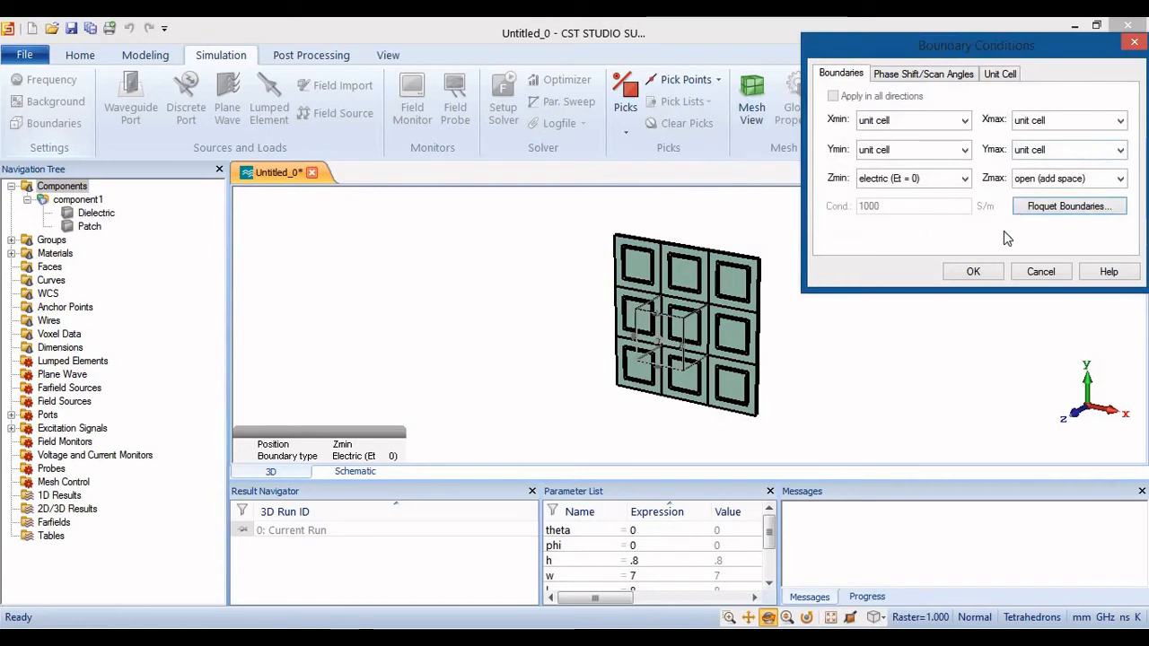
pyautogui.click(972, 272)
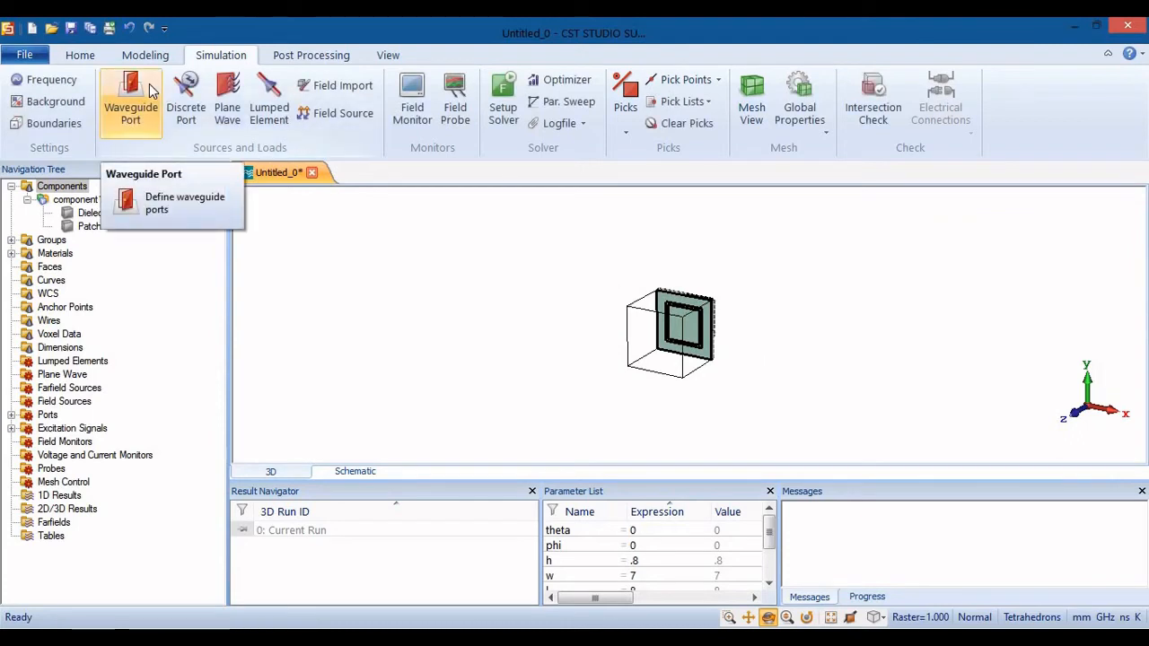
pyautogui.click(149, 89)
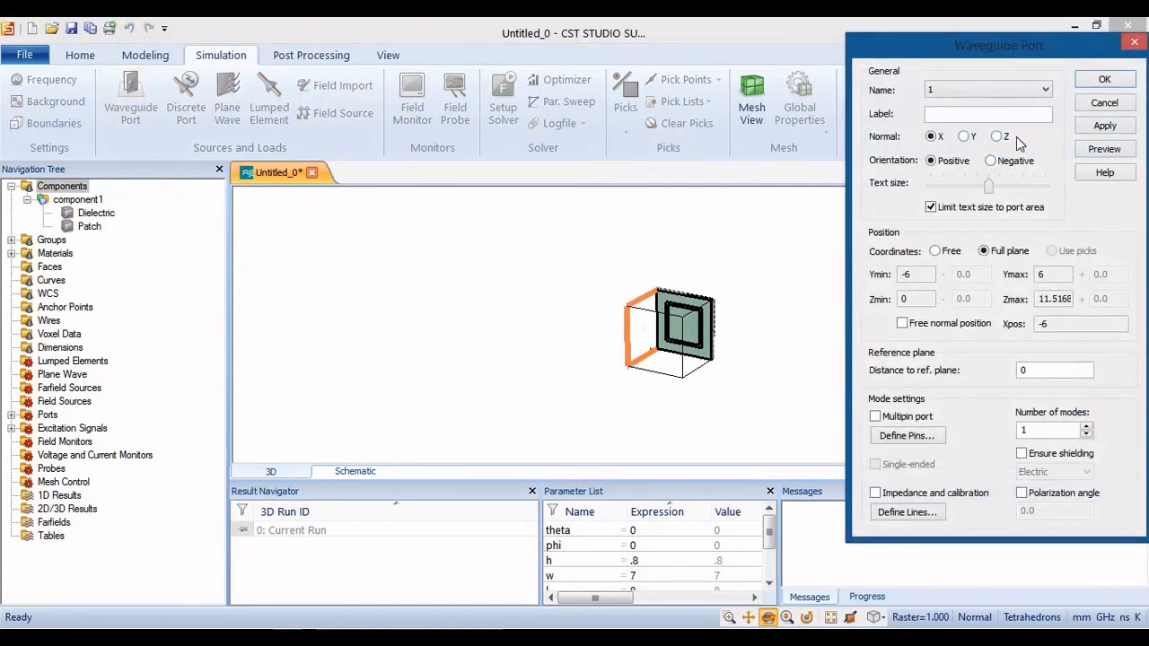
pyautogui.click(998, 136)
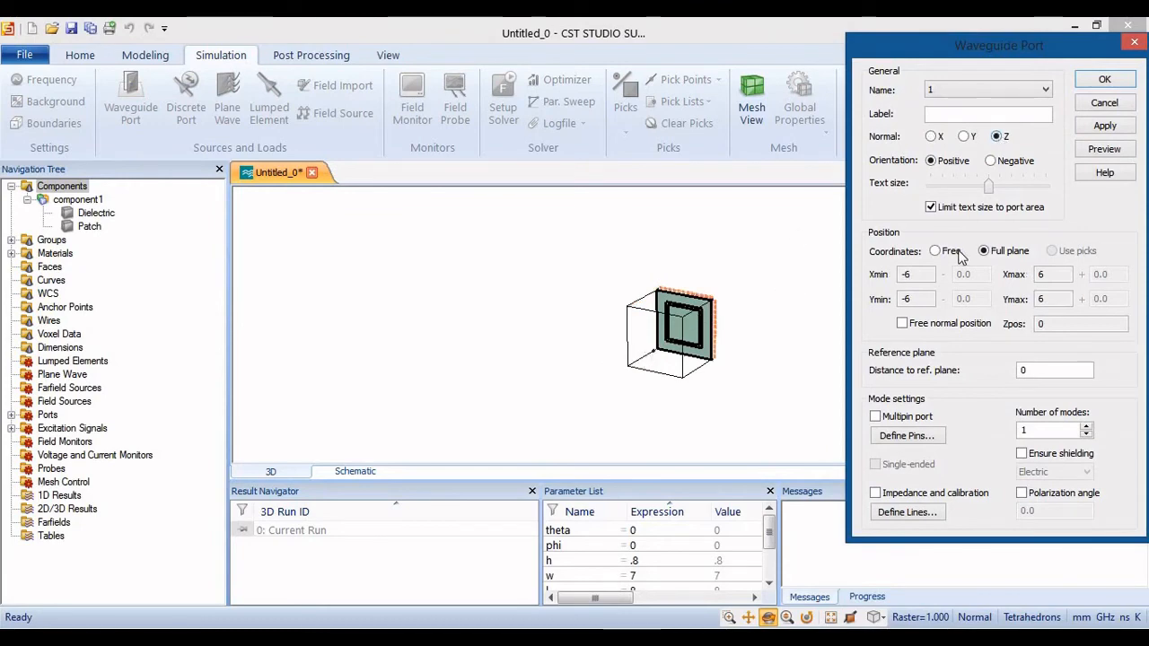
pyautogui.click(990, 162)
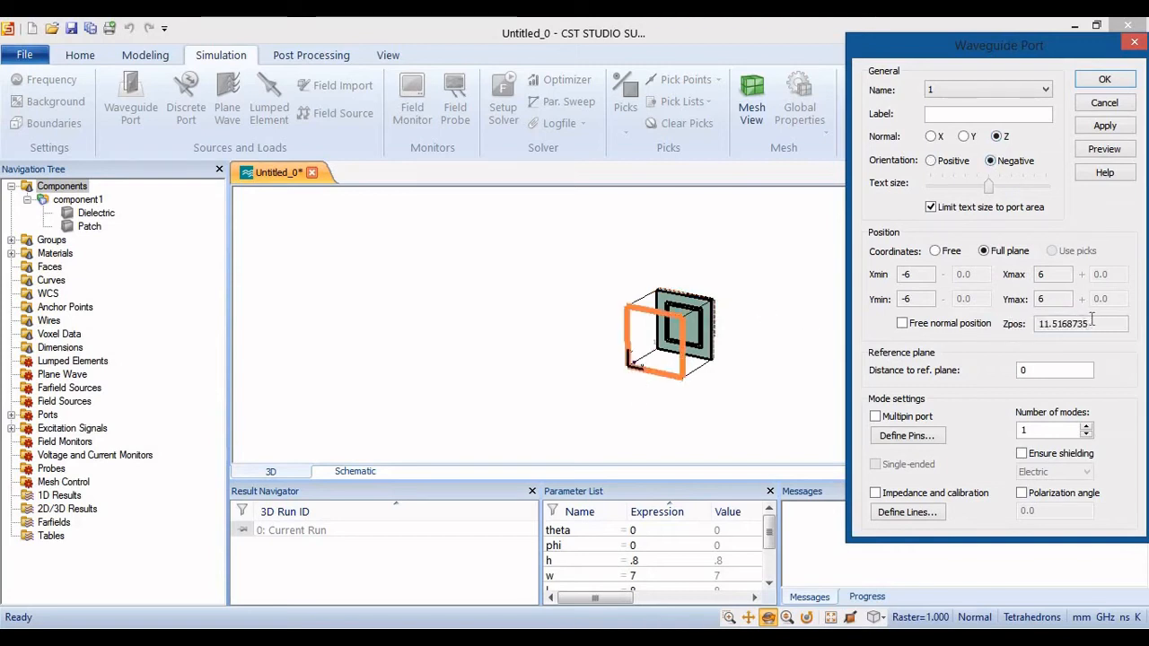
pyautogui.moveTo(1090, 322); pyautogui.dragTo(1037, 325)
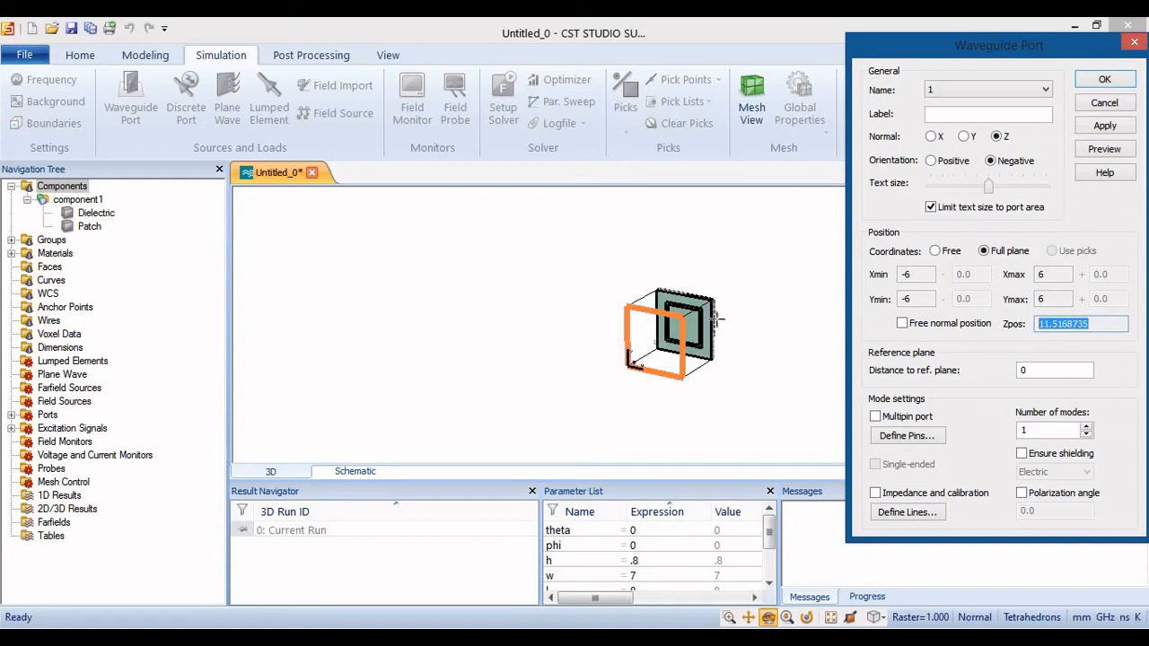
pyautogui.moveTo(607, 263); pyautogui.dragTo(510, 325)
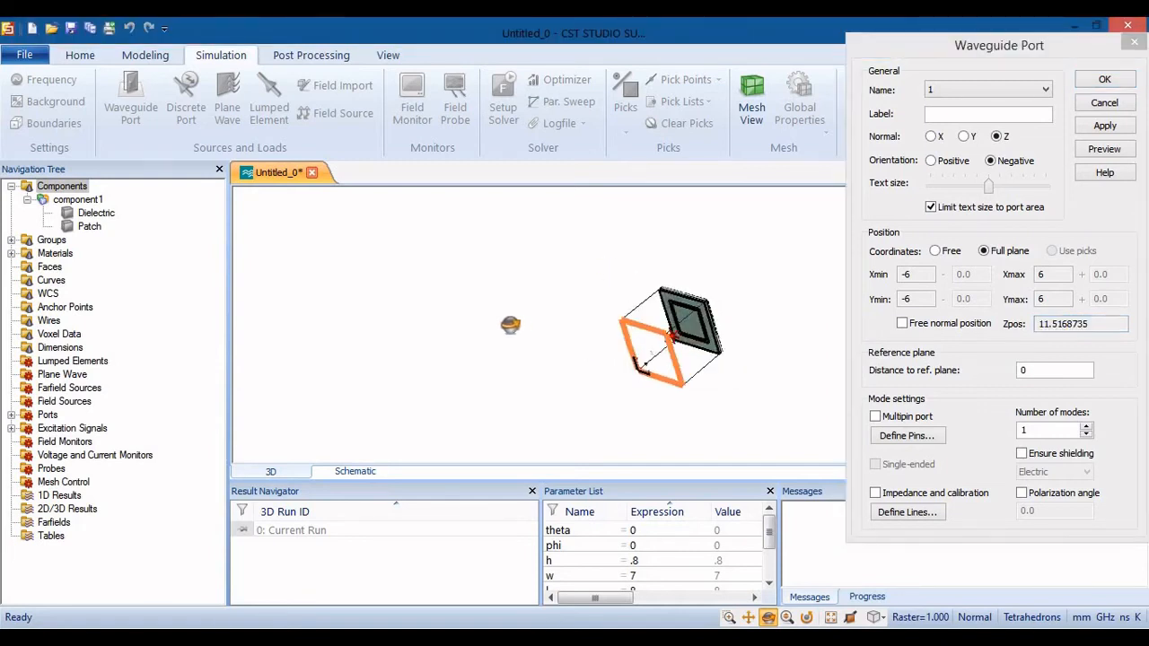
pyautogui.click(388, 56)
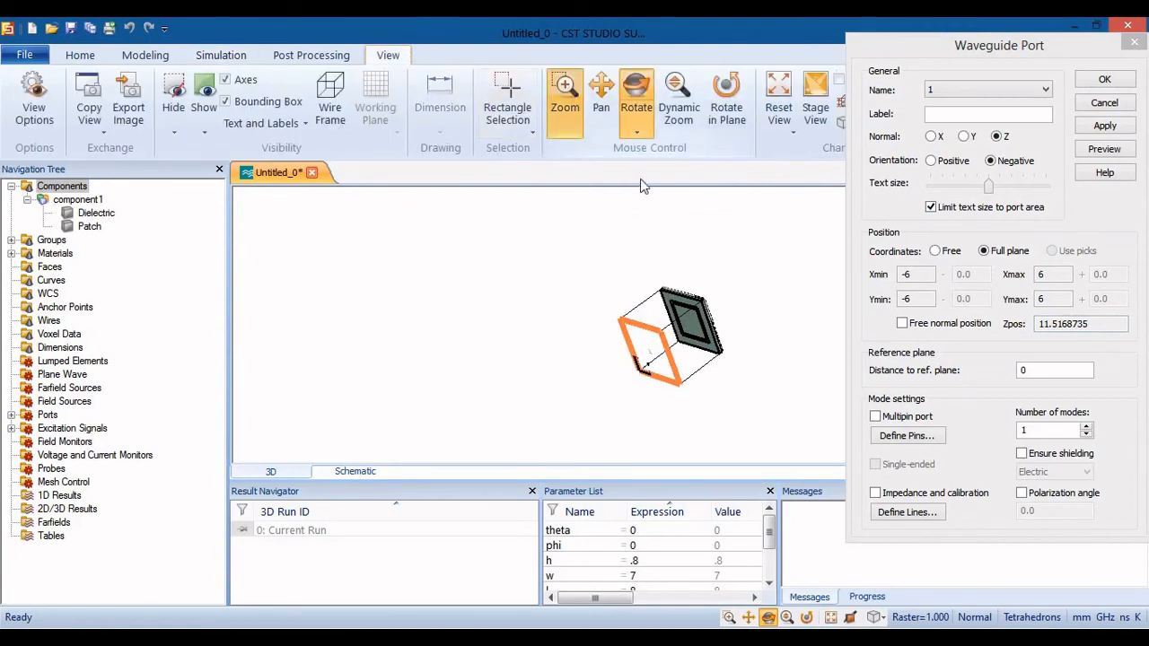
pyautogui.click(564, 94)
pyautogui.moveTo(612, 268); pyautogui.dragTo(745, 384)
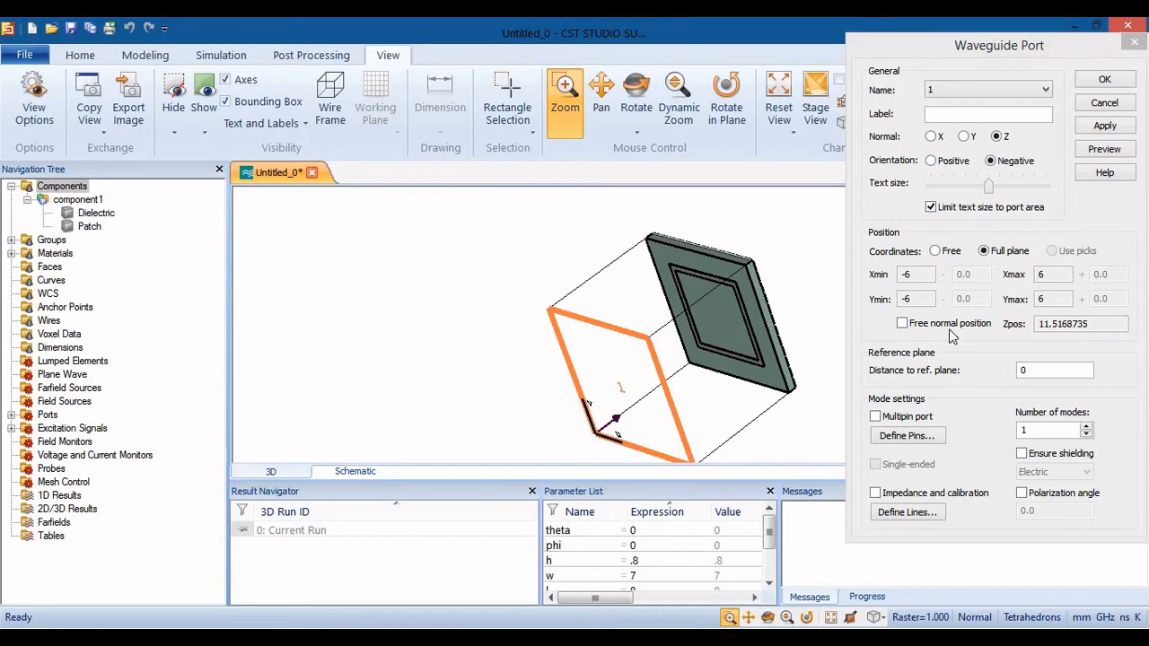
pyautogui.click(1090, 327)
pyautogui.moveTo(1091, 326); pyautogui.dragTo(1020, 323)
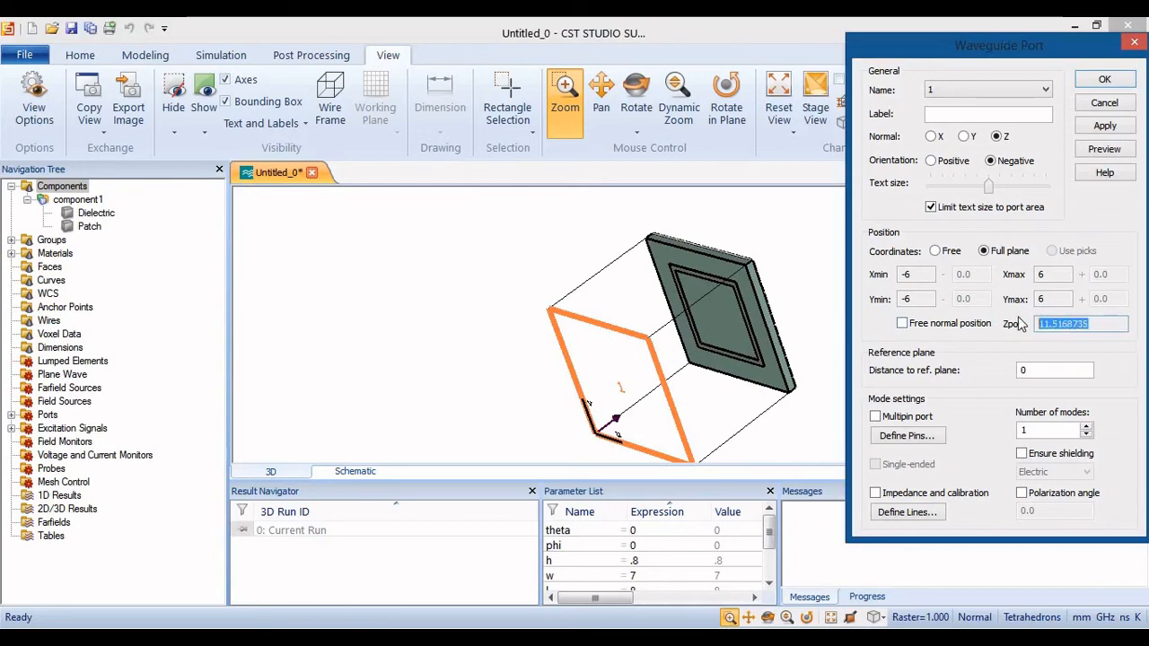
pyautogui.click(1104, 103)
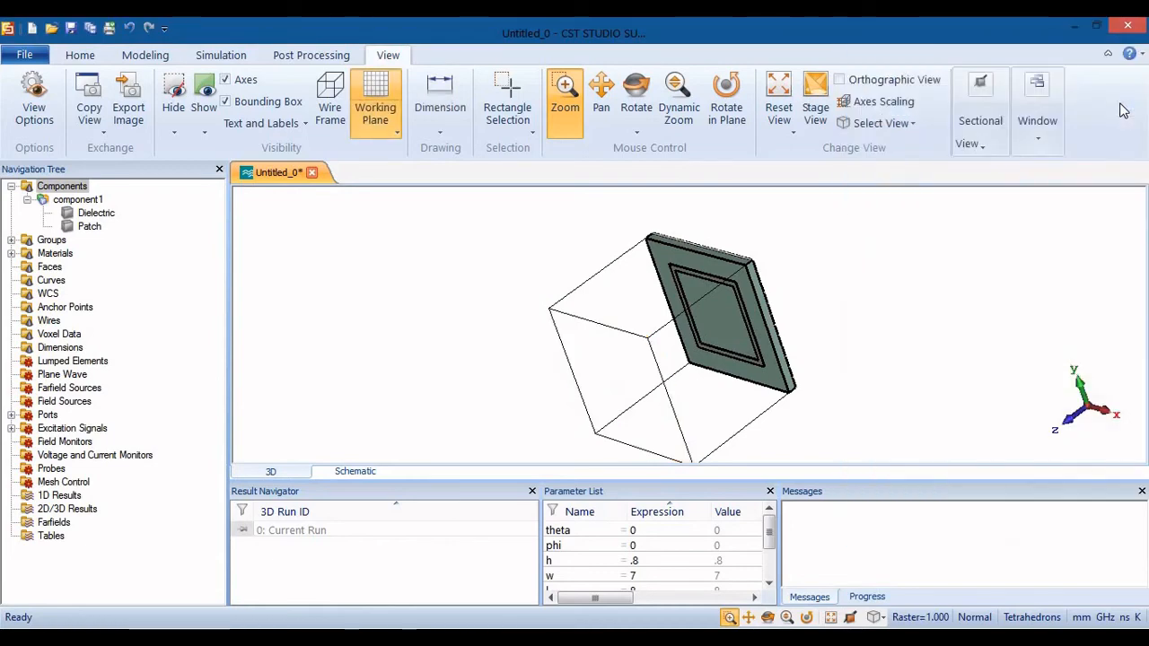
# Step: Set the Zmax Floquet port's distance to reference plane to -10.7068735, entered as a negative parenthesised expression ending in -h-.01
pyautogui.click(11, 415)
pyautogui.click(74, 429)
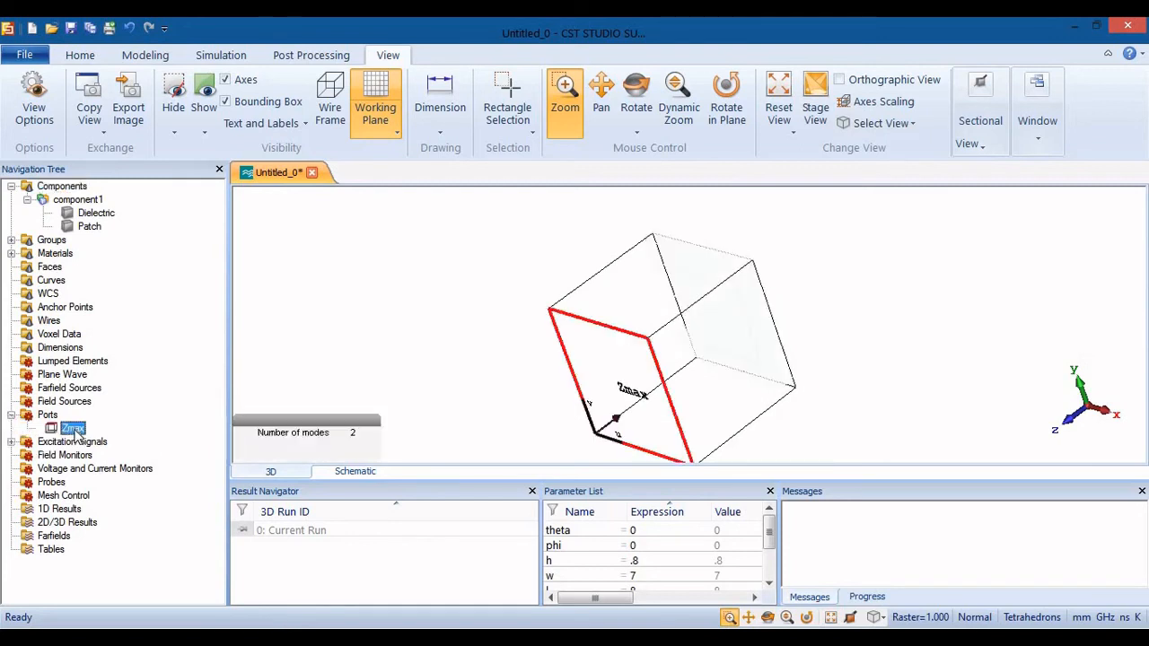
pyautogui.doubleClick(74, 429)
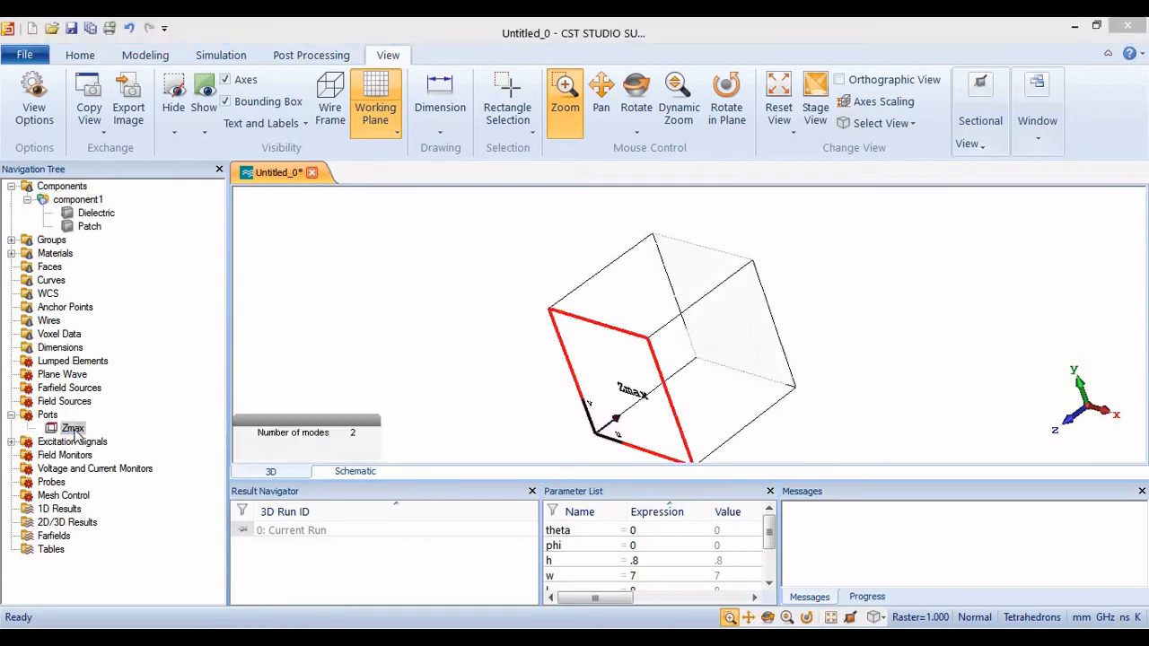
pyautogui.press('Tab')
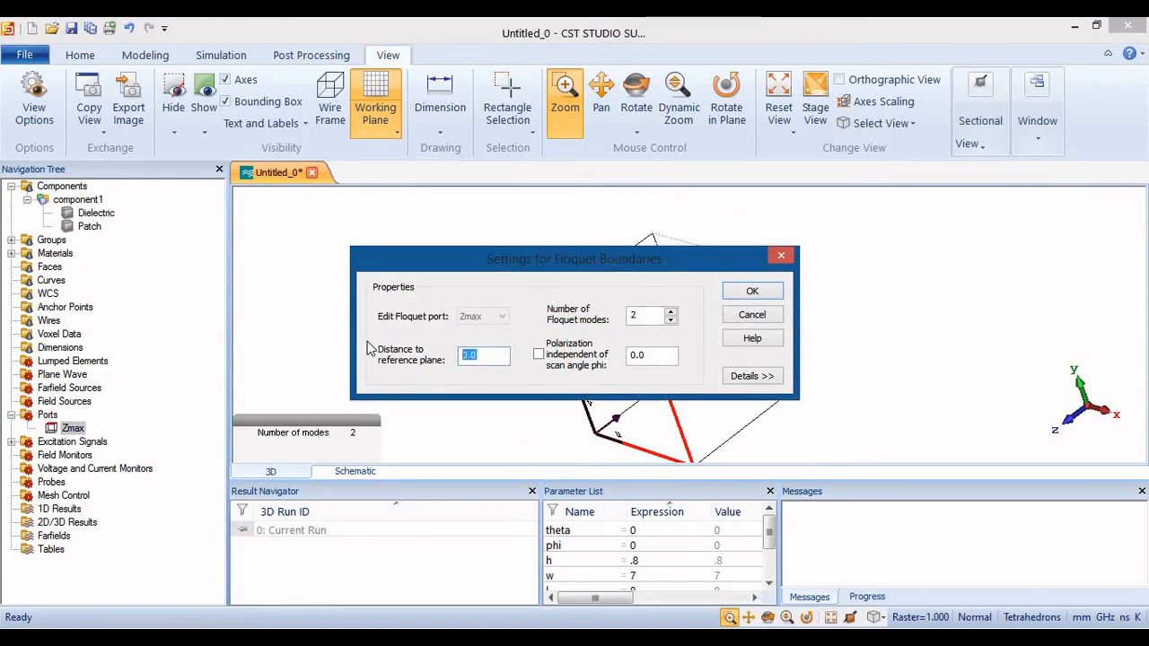
pyautogui.write('-')
pyautogui.write('0')
pyautogui.write('w')
pyautogui.press('BackSpace')
pyautogui.hotkey('ctrl', 'v')
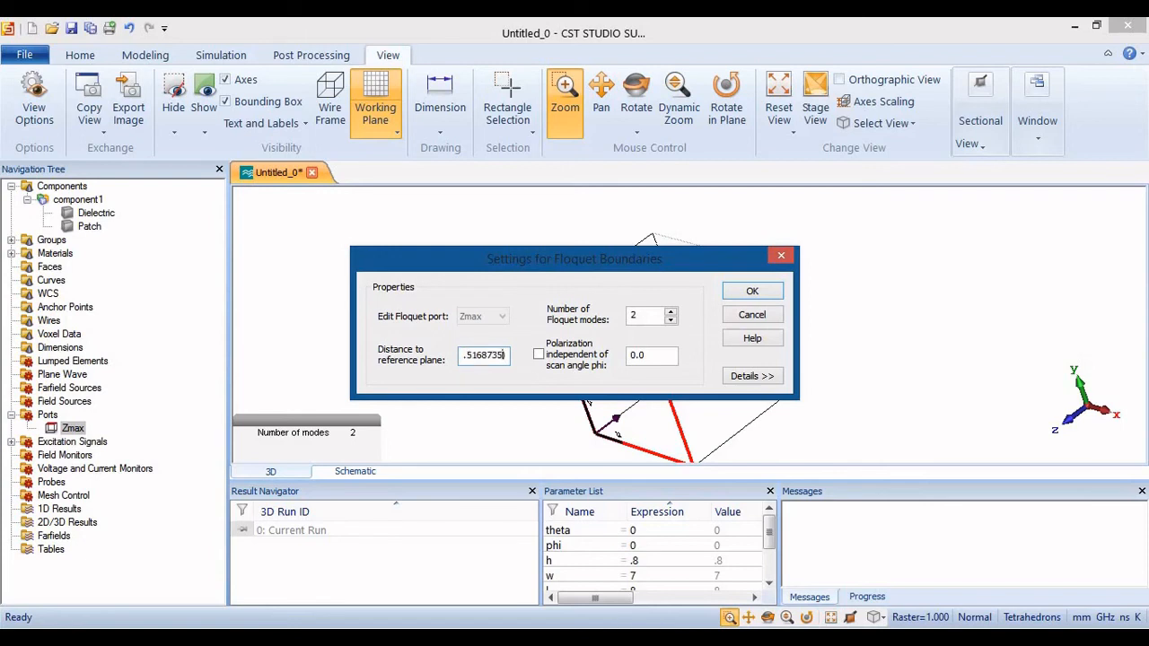
pyautogui.write('-h-.01')
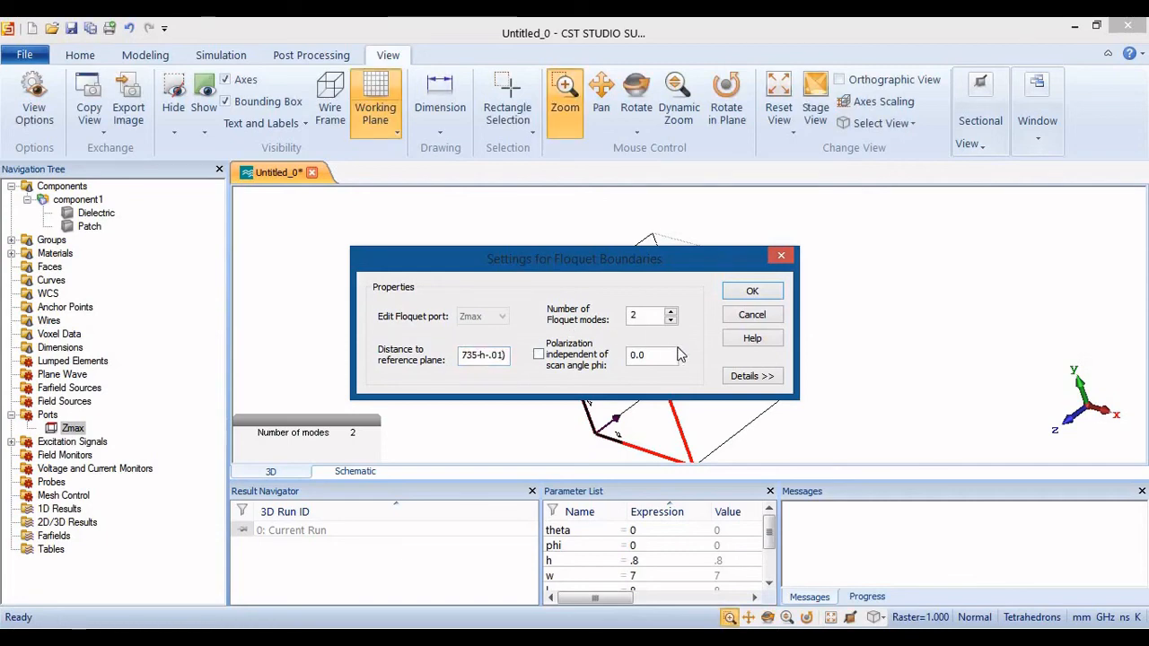
pyautogui.click(750, 295)
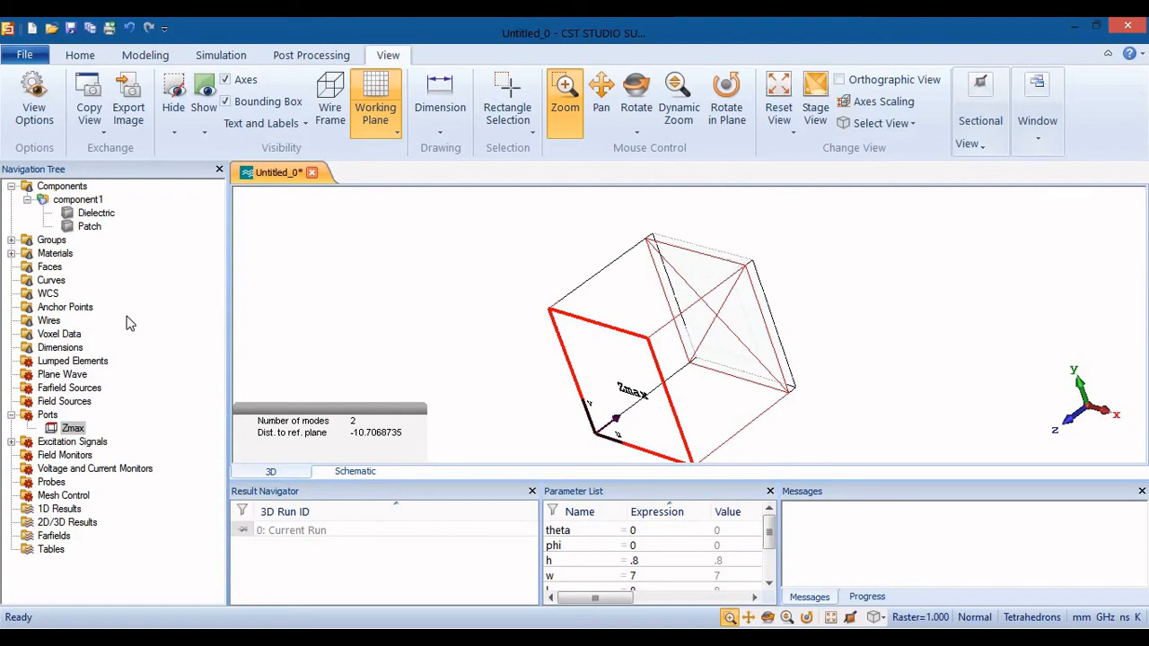
# Step: Start the frequency domain solver with the existing General purpose sweep, Tetrahedral mesh and adaptive mesh refinement settings
pyautogui.click(174, 106)
pyautogui.click(216, 56)
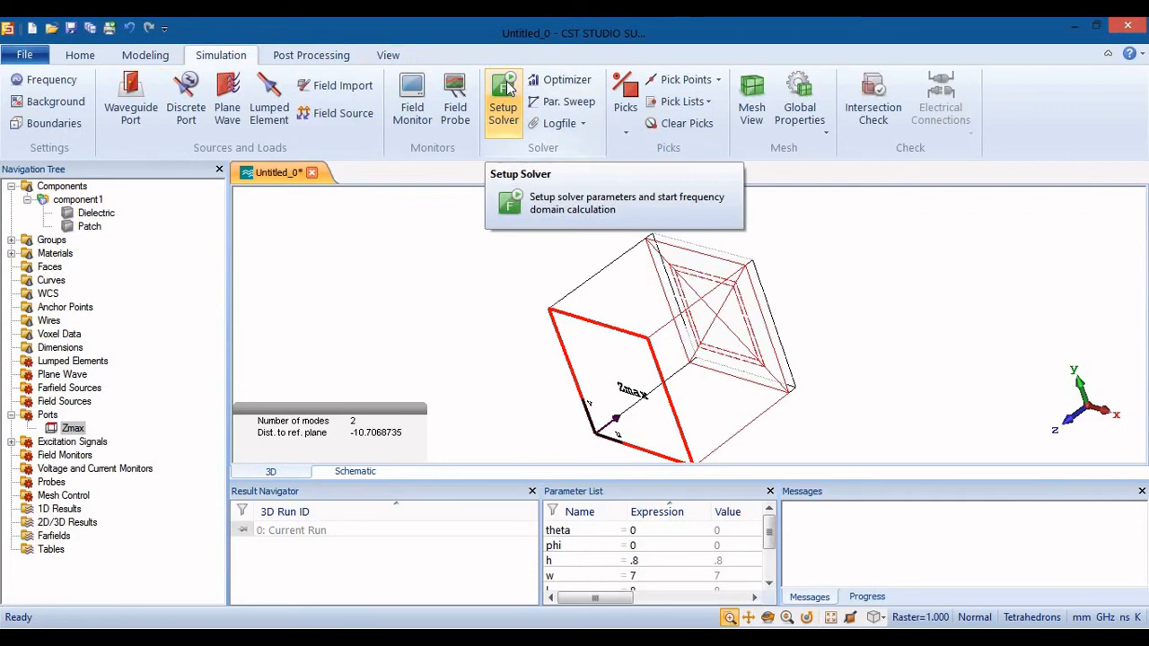
pyautogui.click(508, 87)
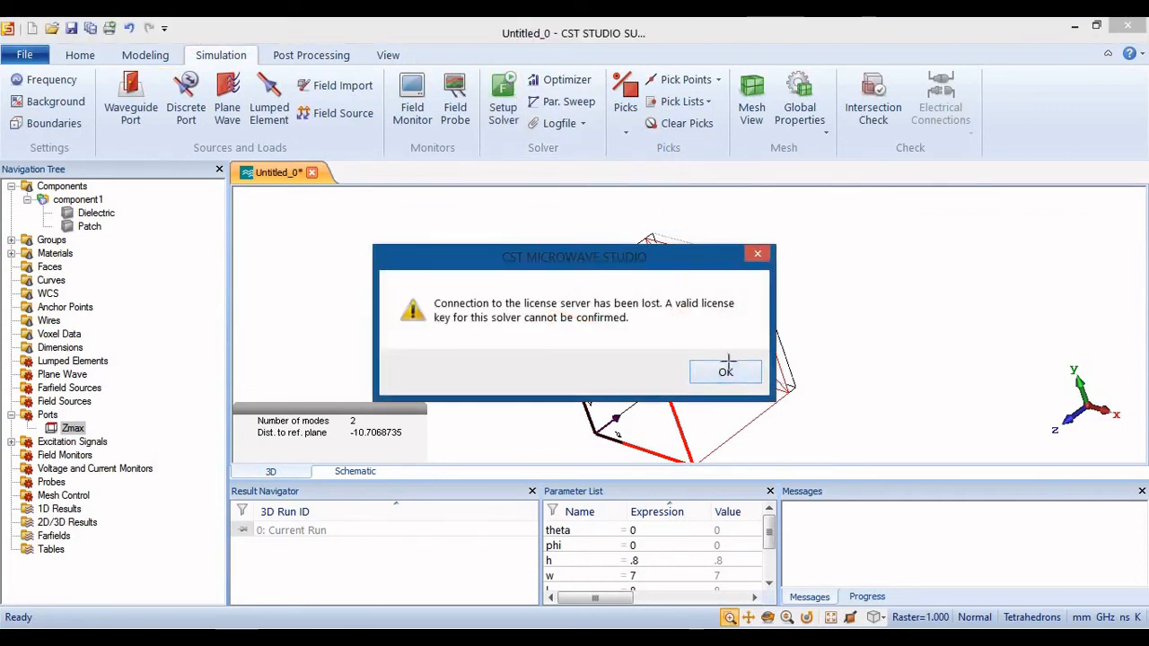
pyautogui.click(725, 370)
pyautogui.click(499, 94)
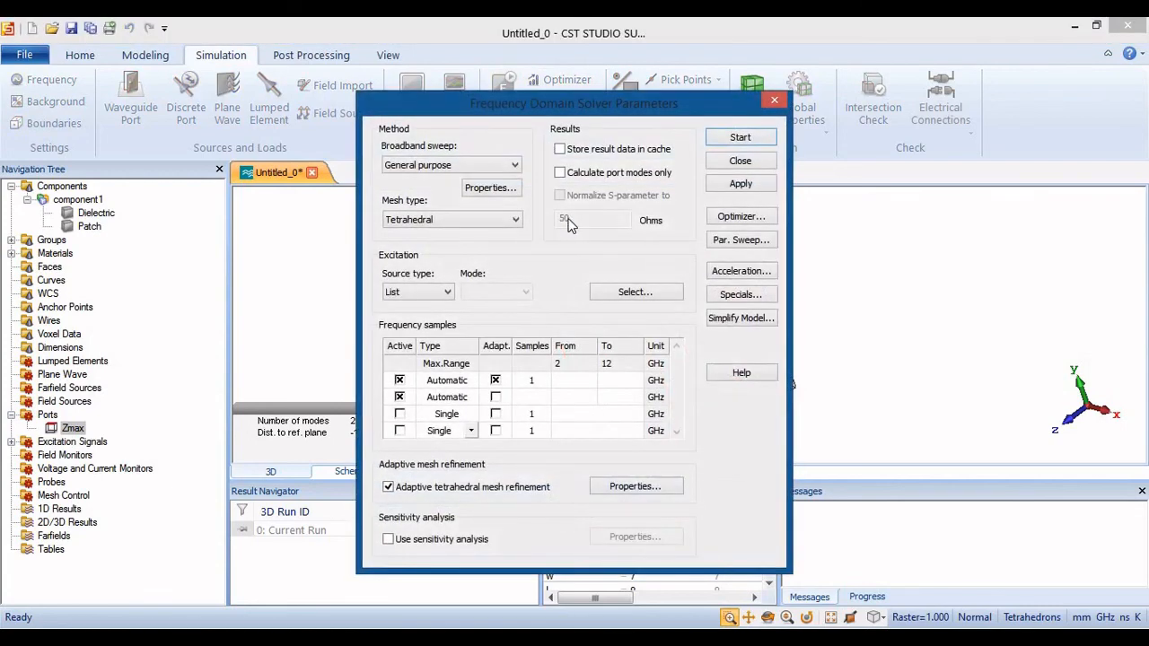
pyautogui.click(741, 138)
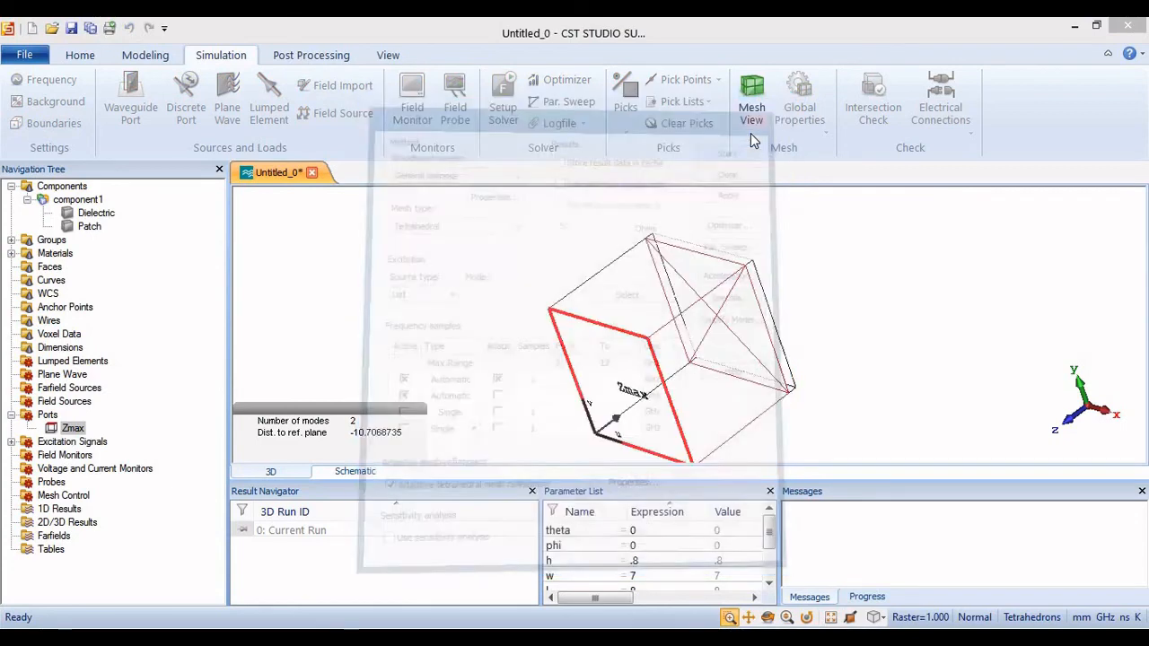